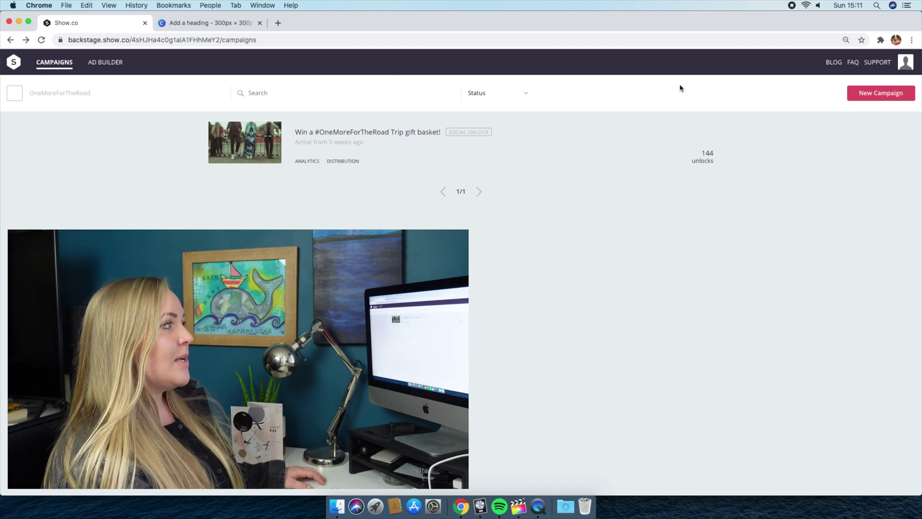
Step: Start a new interactive music ad in Show.co, keeping Spotify as the music service
{"action": "left_click", "coordinate": [880, 93]}
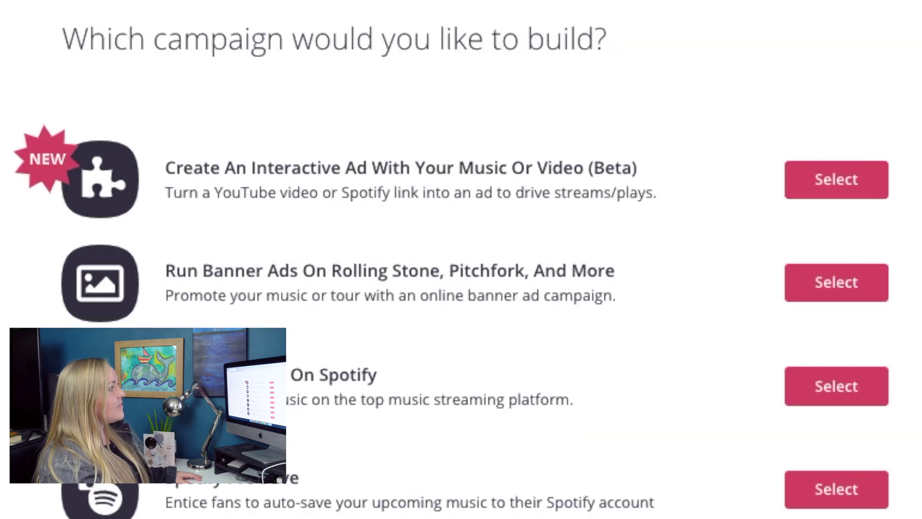
{"action": "left_click", "coordinate": [854, 183]}
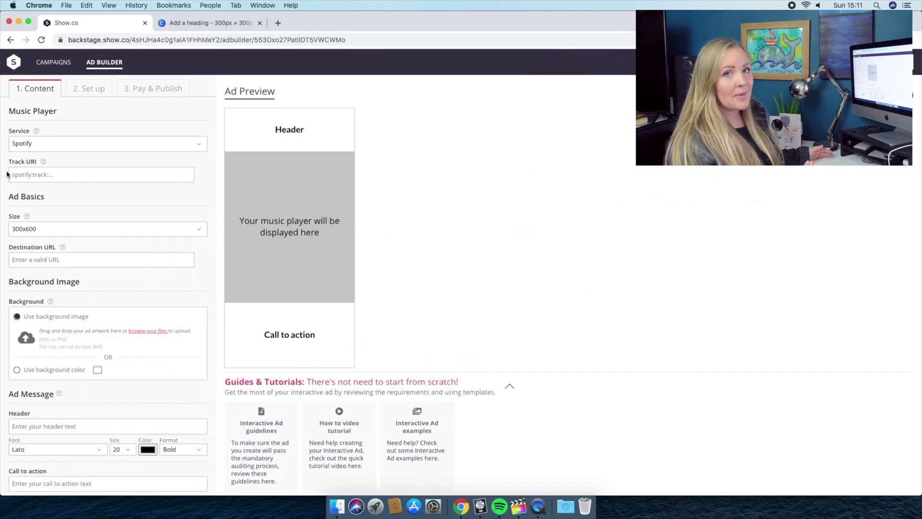
{"action": "left_click", "coordinate": [72, 144]}
{"action": "left_click", "coordinate": [72, 143]}
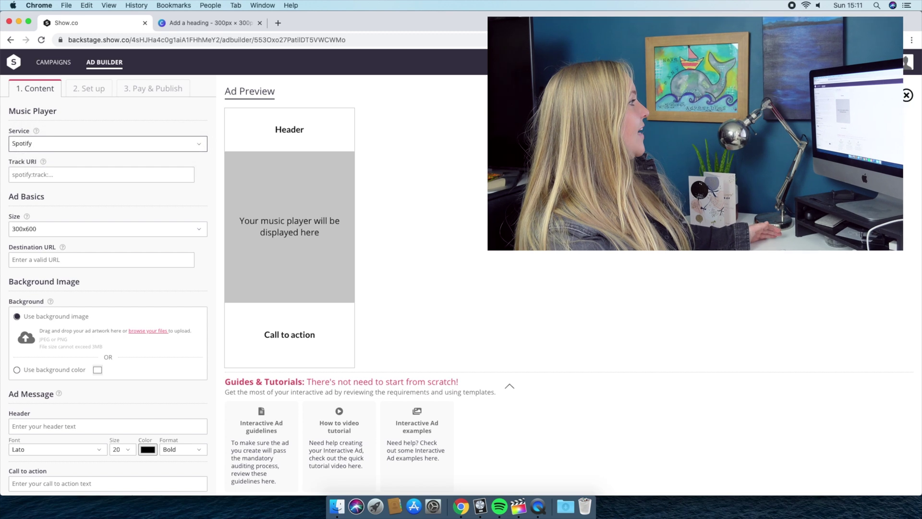
{"action": "left_click", "coordinate": [107, 176]}
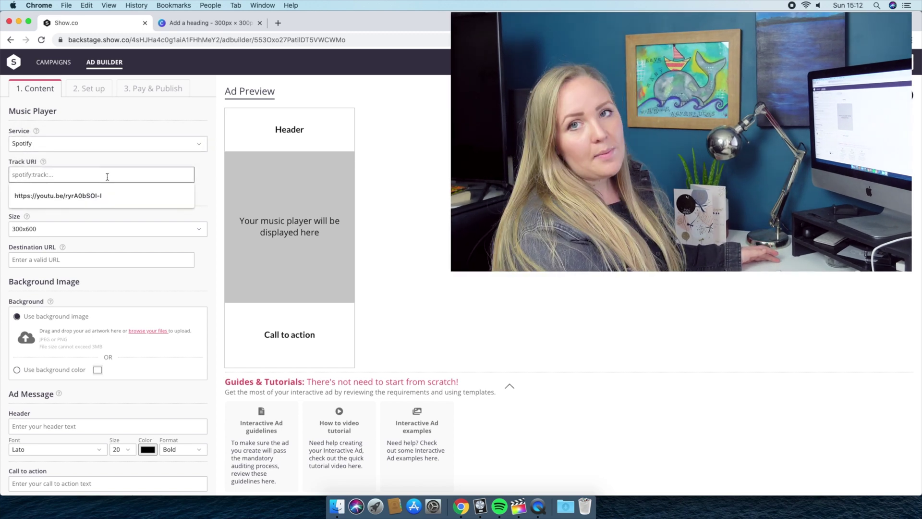
Step: Search Spotify for the artist and open the single 'One More for the Road'
{"action": "left_click", "coordinate": [504, 513]}
{"action": "left_click", "coordinate": [265, 64]}
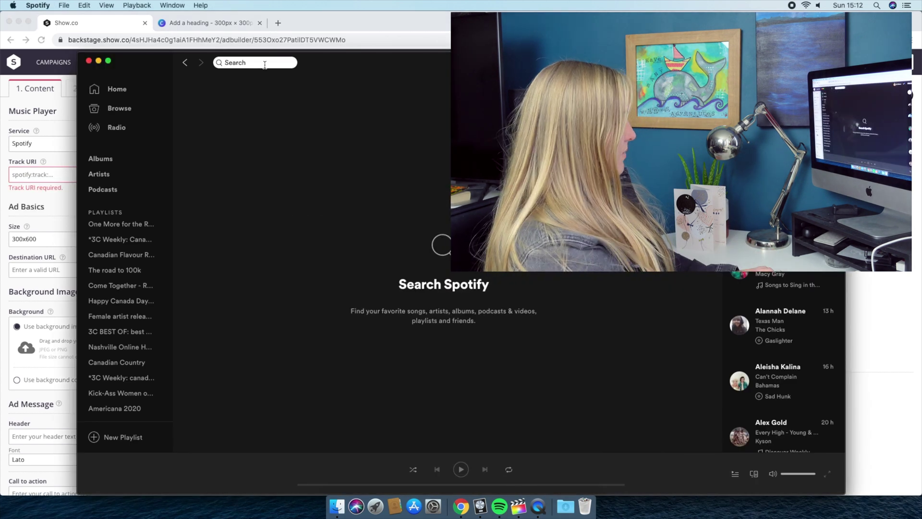
{"action": "type", "text": "Joey Clarkson"}
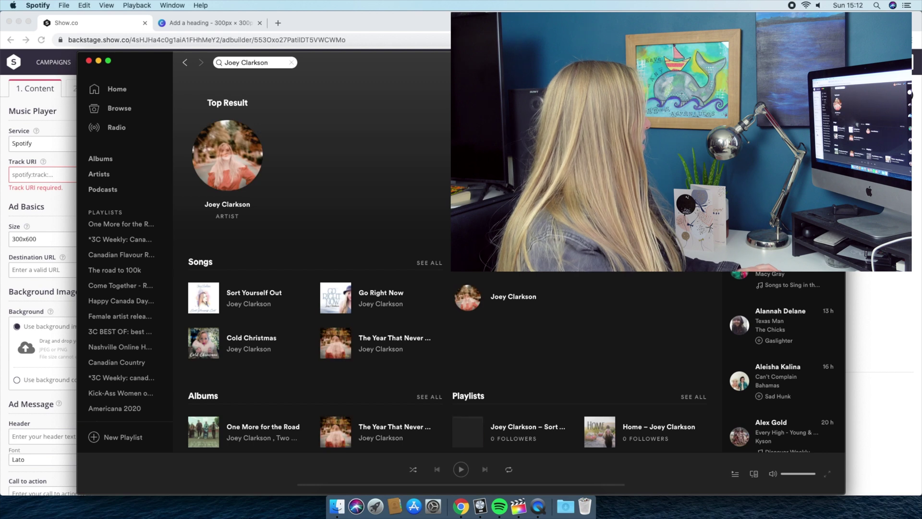
{"action": "left_click", "coordinate": [233, 205]}
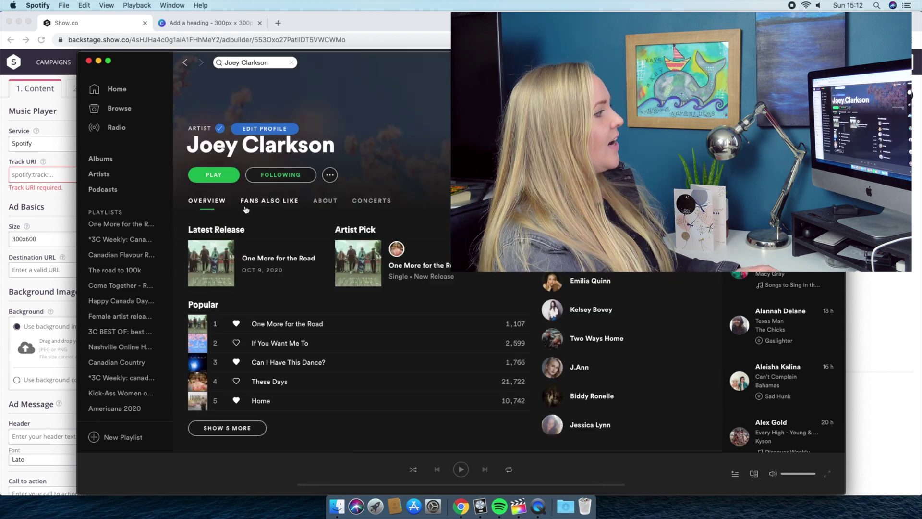
{"action": "left_click", "coordinate": [276, 259]}
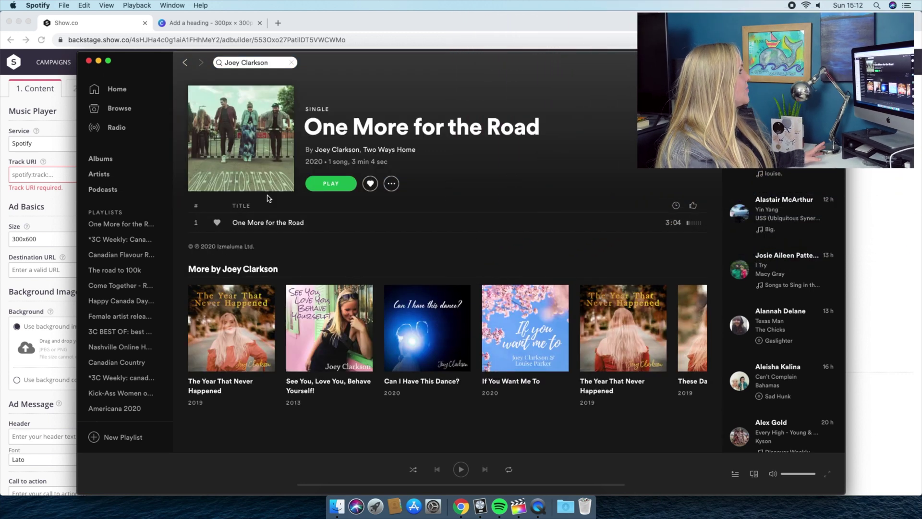
Step: Copy the Spotify URI of the track 'One More for the Road' via Share
{"action": "left_click", "coordinate": [390, 186]}
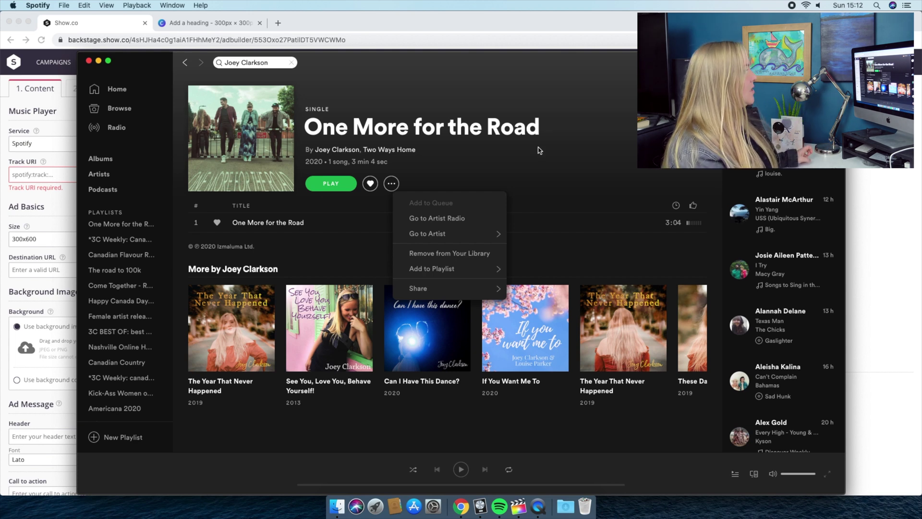
{"action": "left_click", "coordinate": [556, 154]}
{"action": "left_click", "coordinate": [641, 223]}
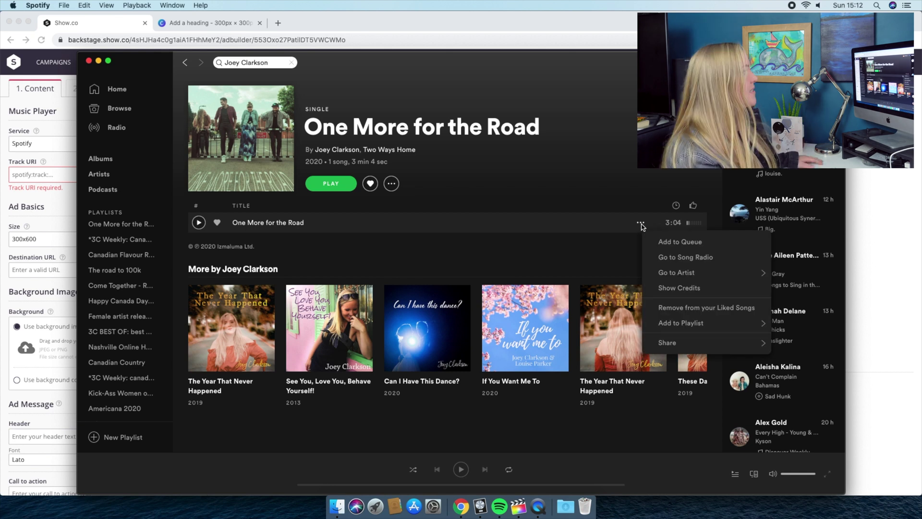
{"action": "left_click", "coordinate": [391, 182]}
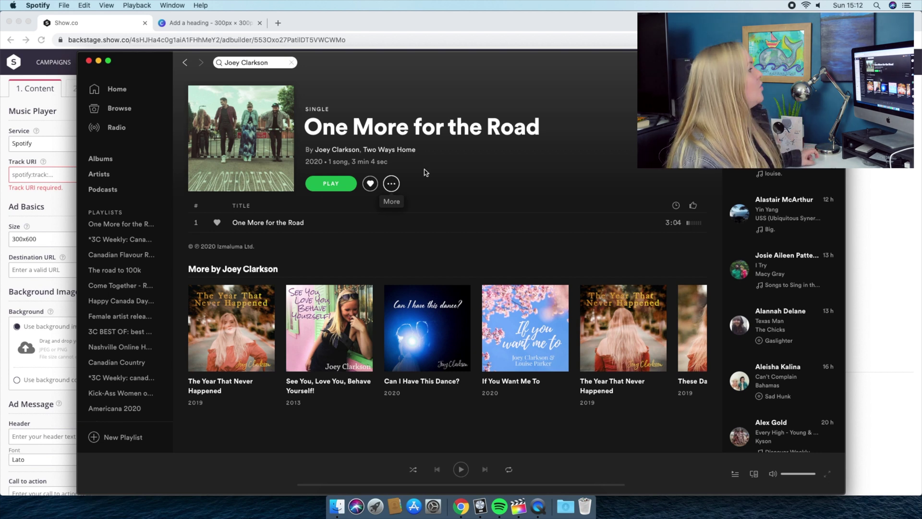
{"action": "left_click", "coordinate": [642, 223]}
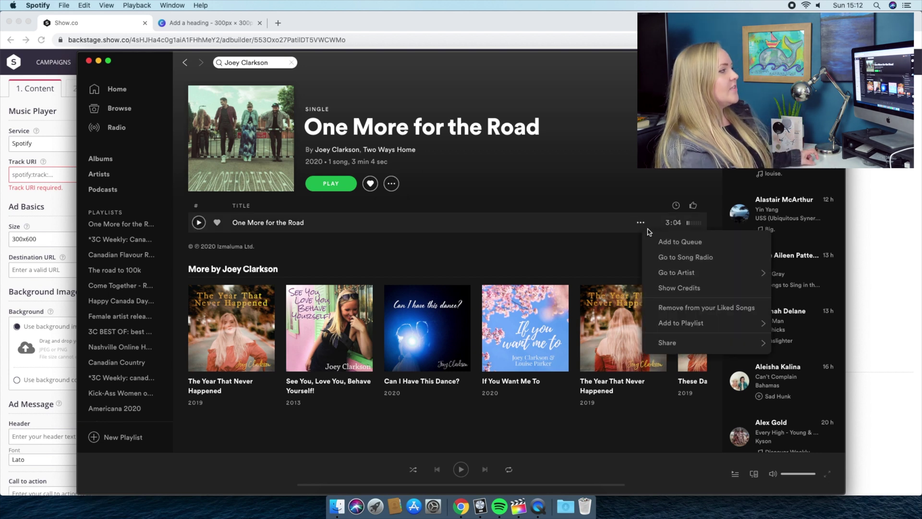
{"action": "mouse_move", "coordinate": [689, 343]}
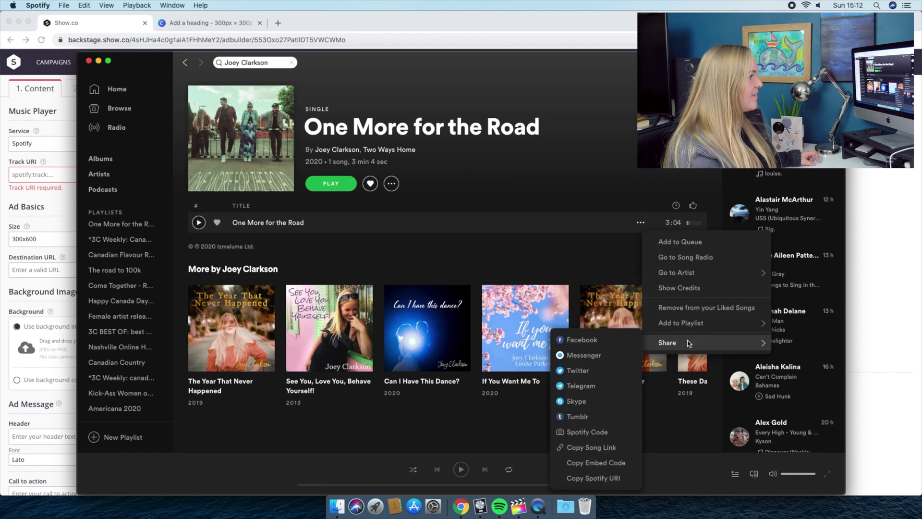
{"action": "left_click", "coordinate": [620, 484]}
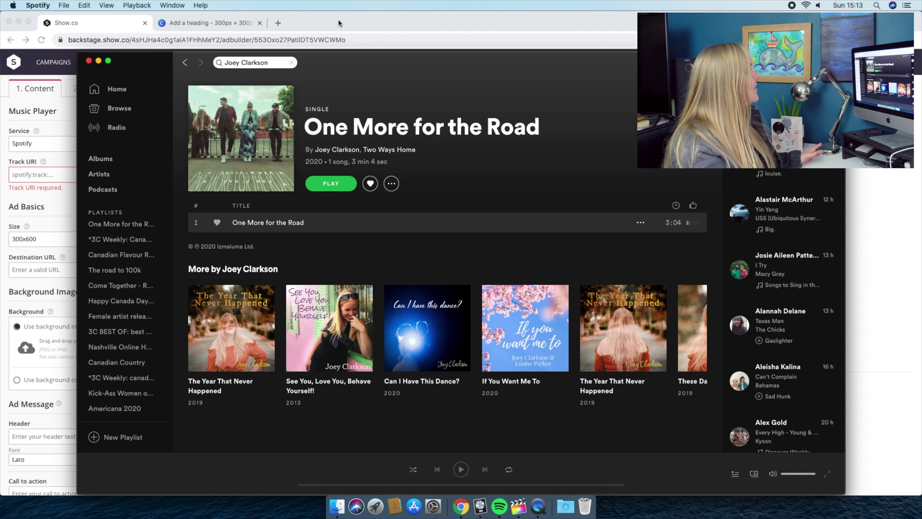
Step: Paste the copied track URI into the ad's Track URI field
{"action": "left_click", "coordinate": [338, 23]}
{"action": "left_click", "coordinate": [42, 175]}
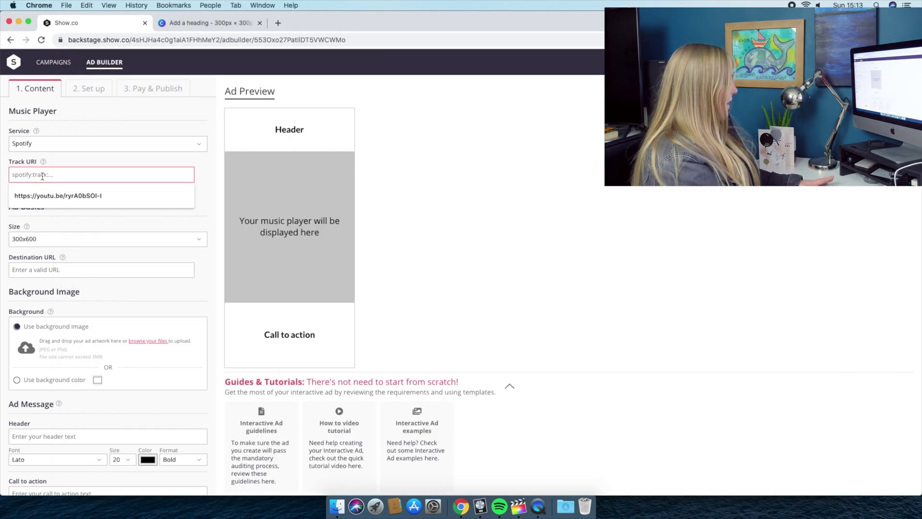
{"action": "type", "text": "spotify:track:38LbZgkc6VG4v3QuIA552K"}
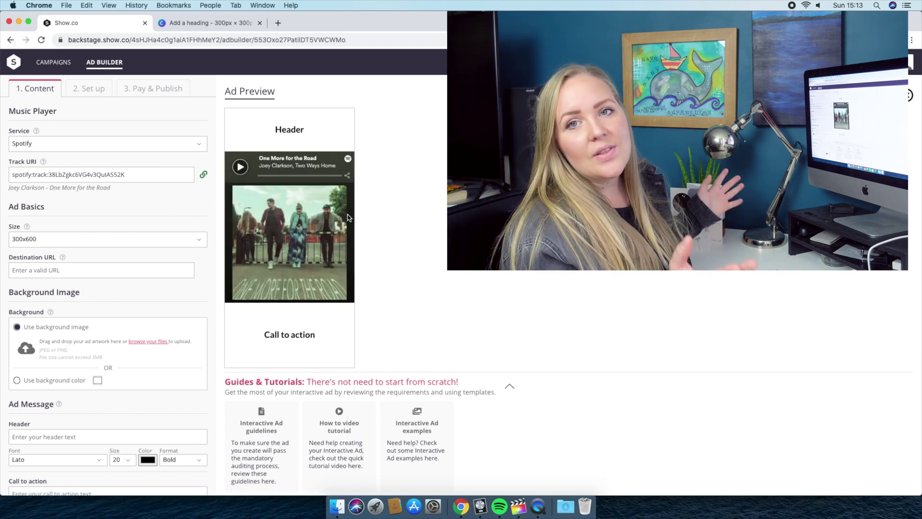
Step: Set the ad size to 728x90 (recommended) and check the Destination URL help
{"action": "scroll", "coordinate": [135, 192], "scroll_direction": "down", "scroll_amount": 2}
{"action": "left_click", "coordinate": [135, 188]}
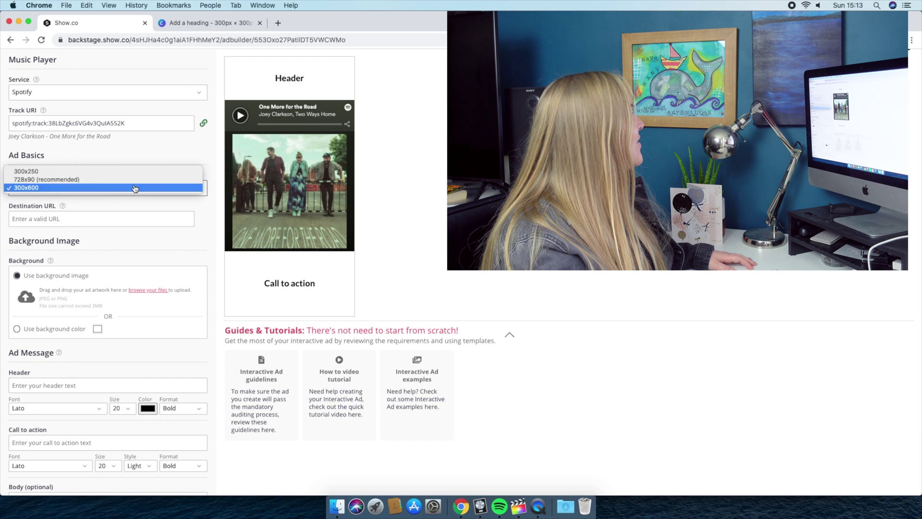
{"action": "left_click", "coordinate": [110, 181]}
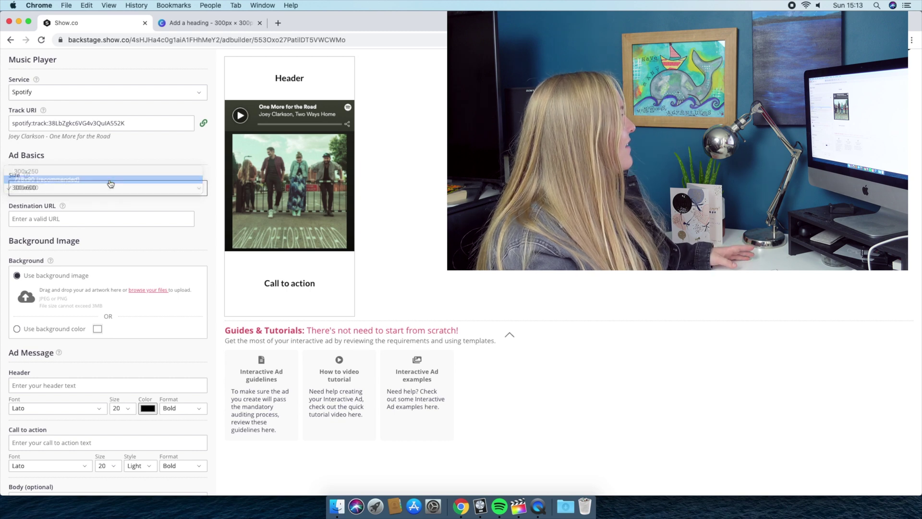
{"action": "scroll", "coordinate": [110, 184], "scroll_direction": "up", "scroll_amount": 2}
{"action": "left_click", "coordinate": [144, 239]}
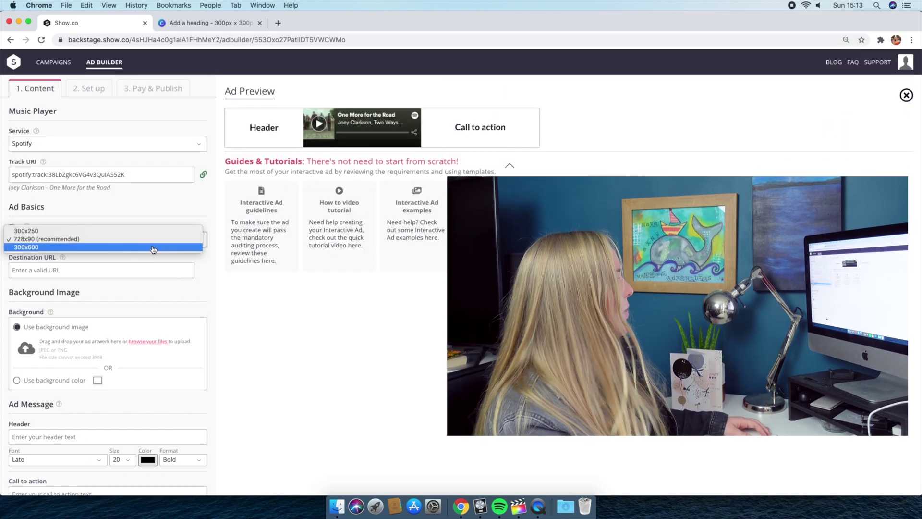
{"action": "left_click", "coordinate": [144, 239]}
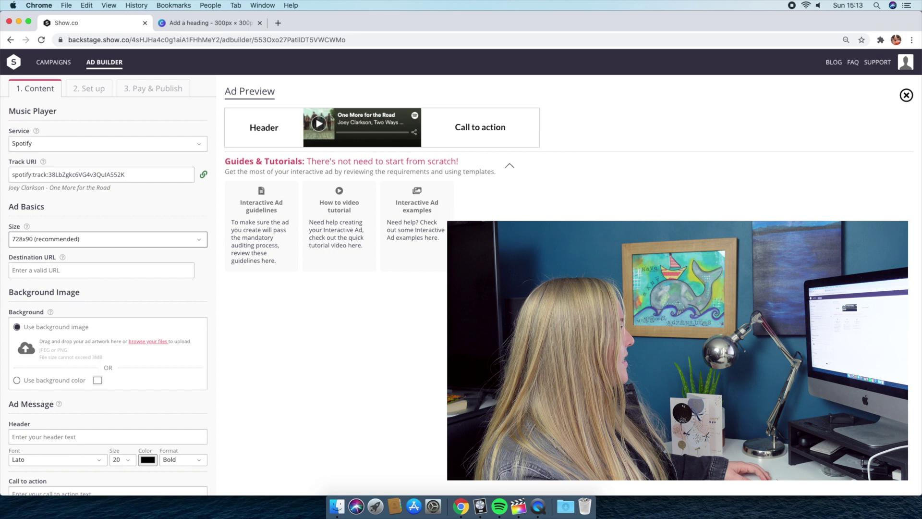
{"action": "left_click", "coordinate": [96, 270]}
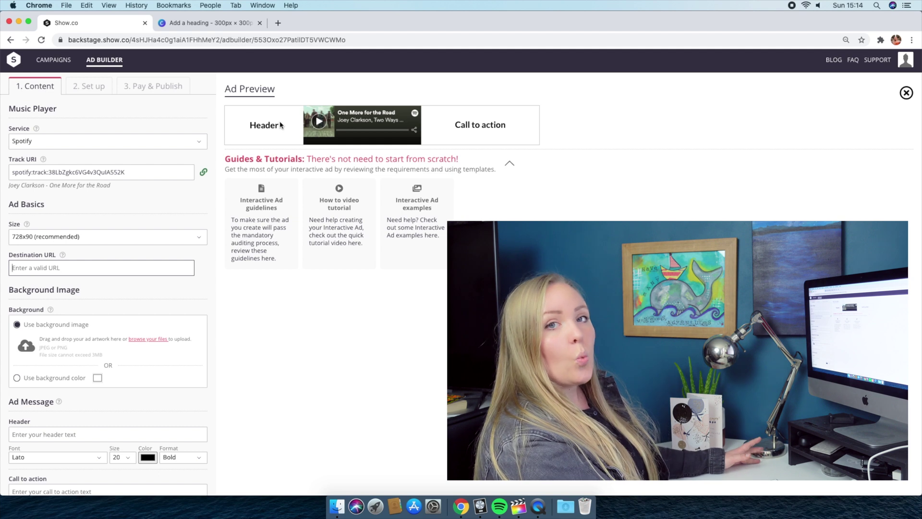
{"action": "left_click", "coordinate": [63, 255]}
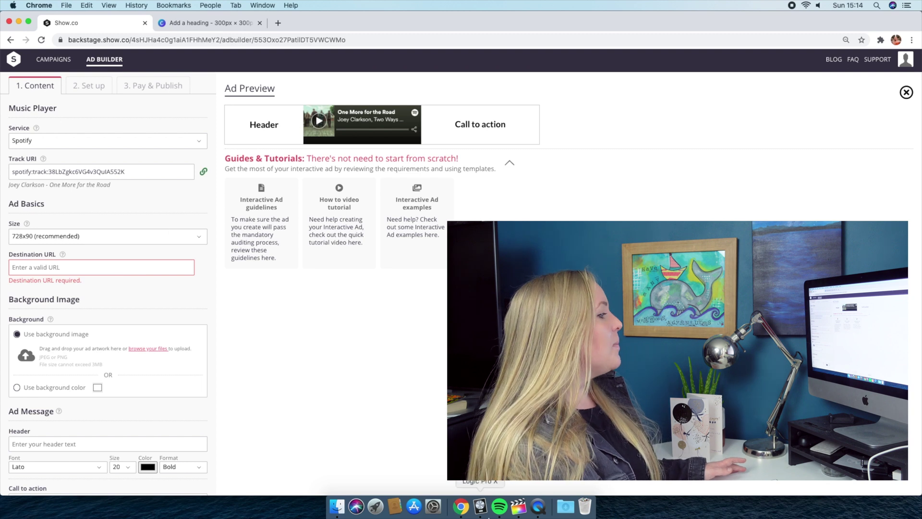
Step: Open 'One More for the Road Playlist!' in Spotify and copy its playlist link
{"action": "left_click", "coordinate": [203, 171]}
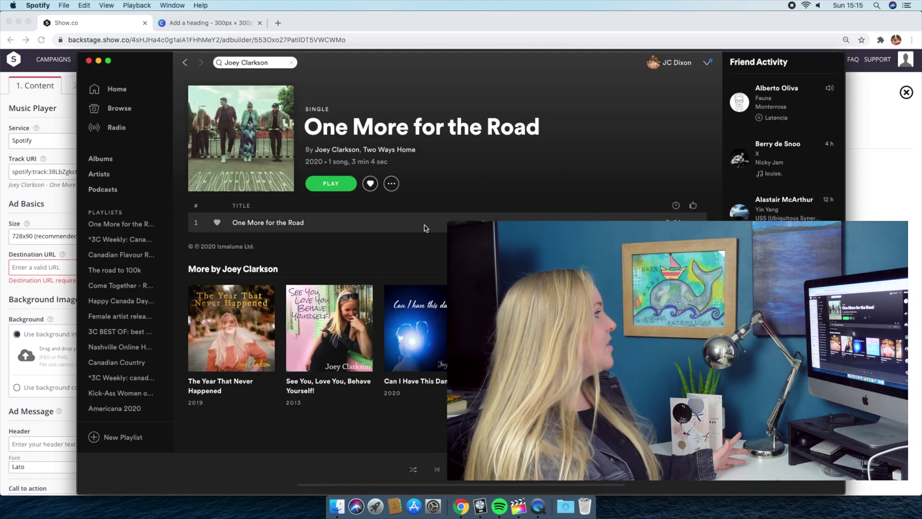
{"action": "left_click", "coordinate": [122, 224]}
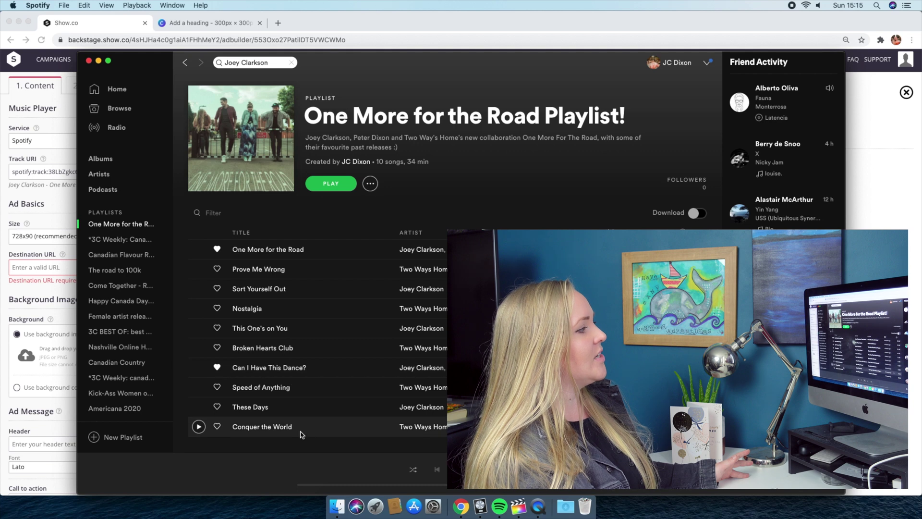
{"action": "left_click", "coordinate": [370, 183]}
{"action": "mouse_move", "coordinate": [389, 346]}
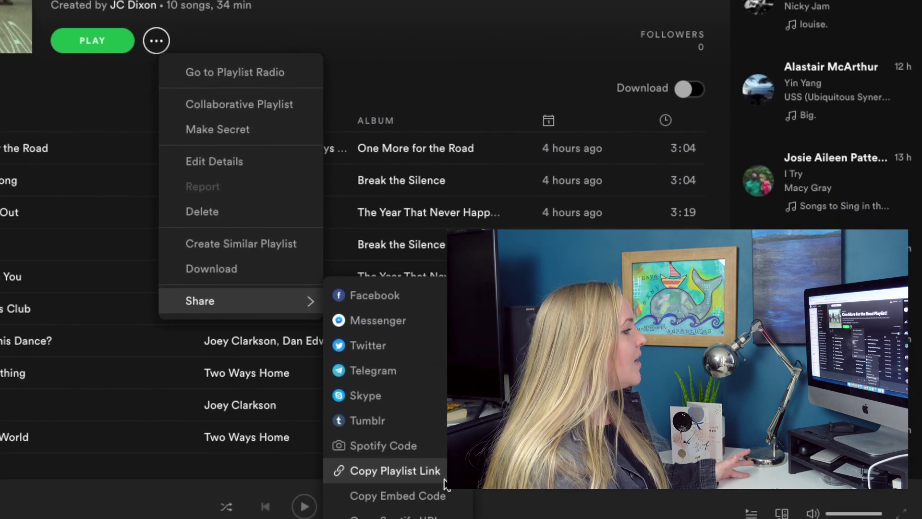
{"action": "left_click", "coordinate": [542, 450]}
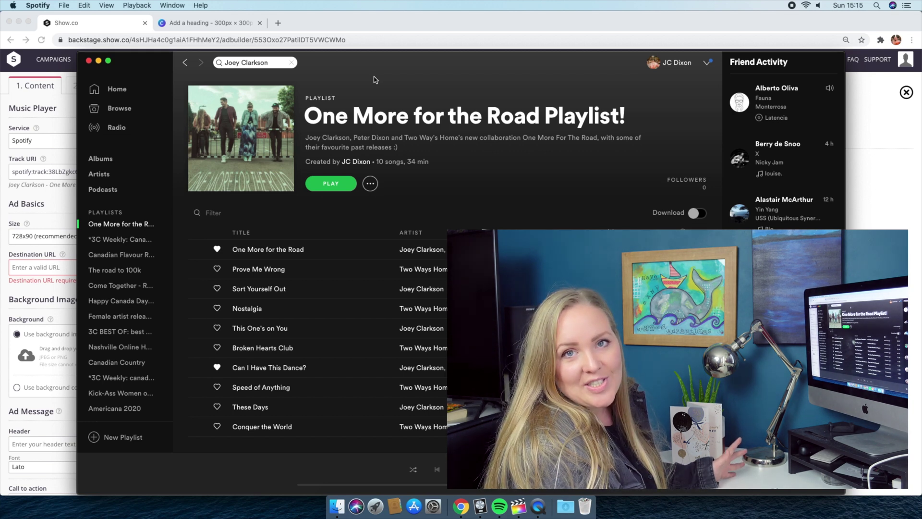
Step: Paste the playlist link into the ad's Destination URL field
{"action": "left_click", "coordinate": [59, 92]}
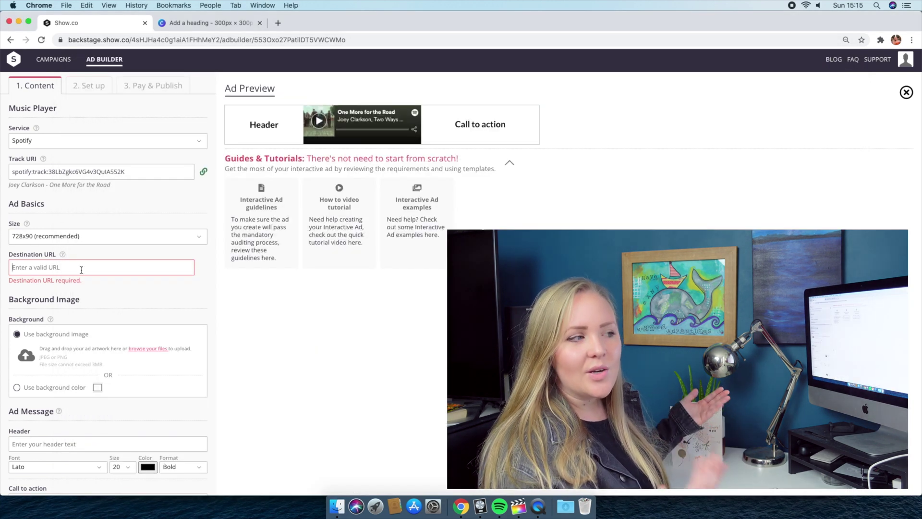
{"action": "key", "text": "super+v"}
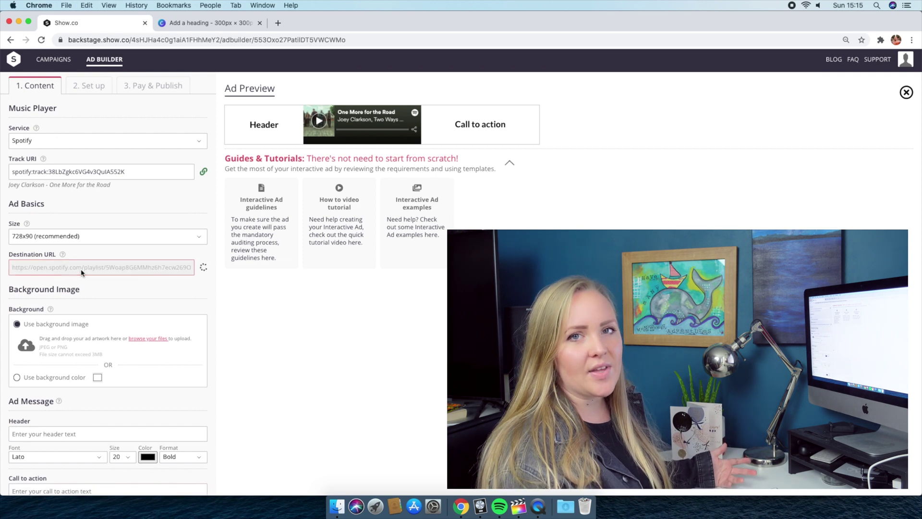
{"action": "scroll", "coordinate": [216, 319], "scroll_direction": "down", "scroll_amount": 4}
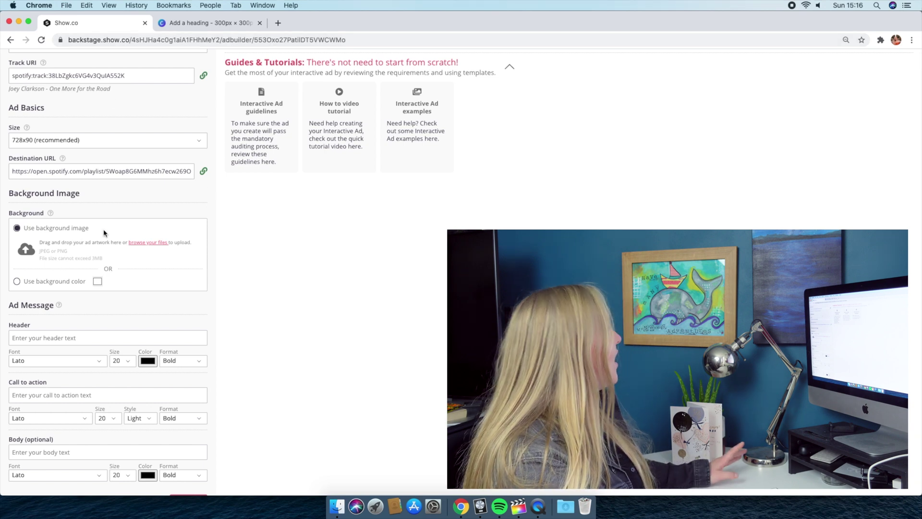
{"action": "scroll", "coordinate": [110, 232], "scroll_direction": "up", "scroll_amount": 4}
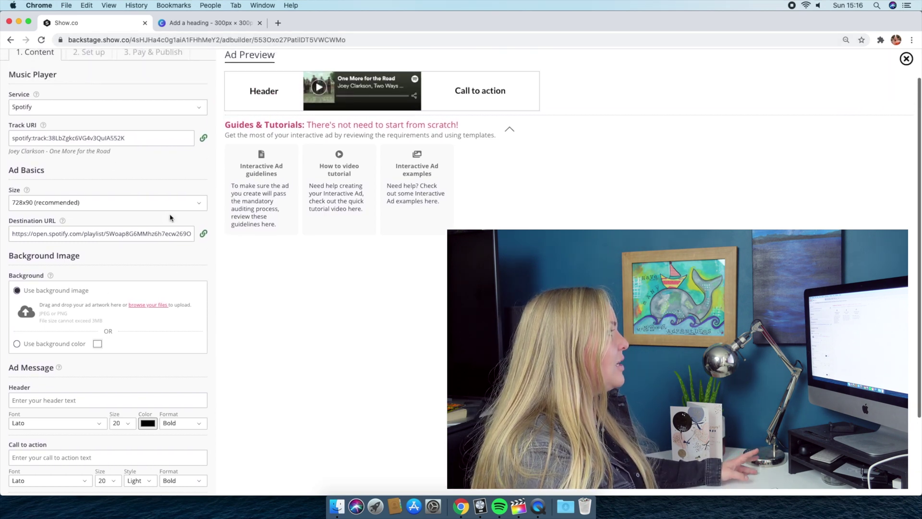
Step: Pick a dark background colour, RGB 105, 43, 43, in the colour picker
{"action": "scroll", "coordinate": [169, 219], "scroll_direction": "down", "scroll_amount": 1}
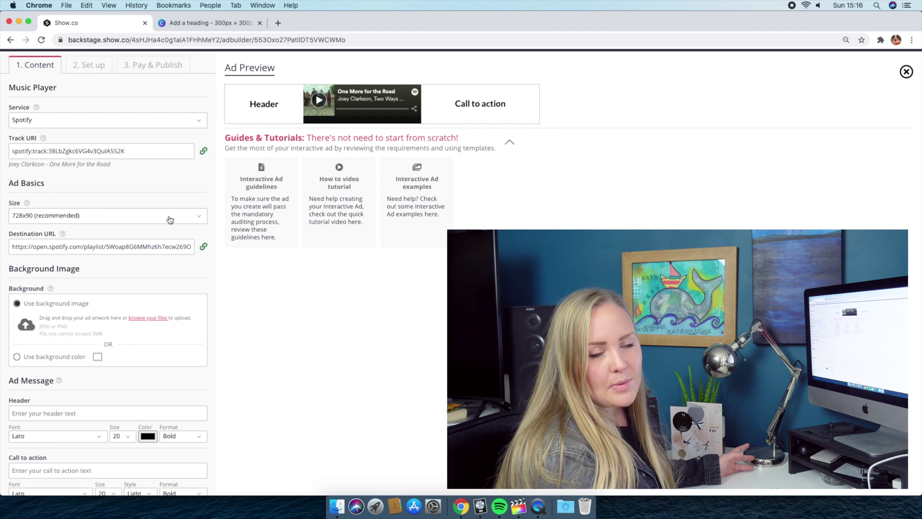
{"action": "scroll", "coordinate": [170, 219], "scroll_direction": "down", "scroll_amount": 3}
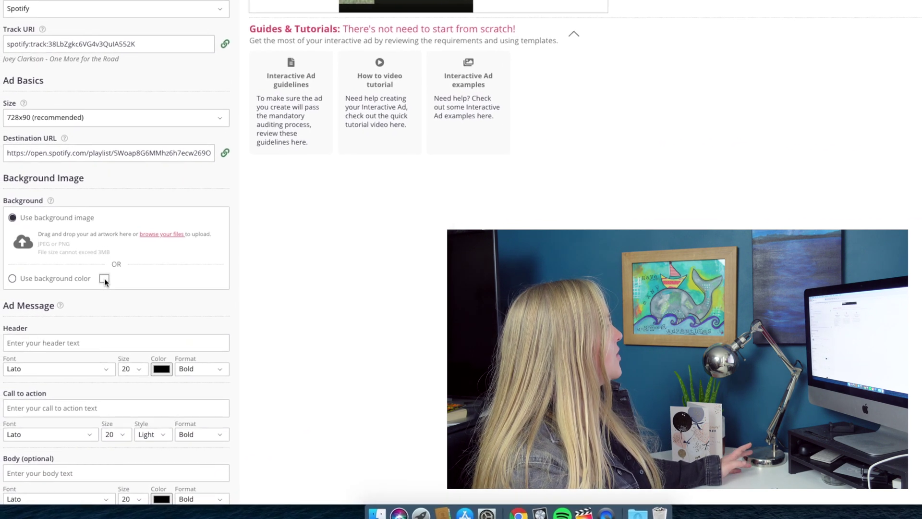
{"action": "left_click", "coordinate": [98, 297]}
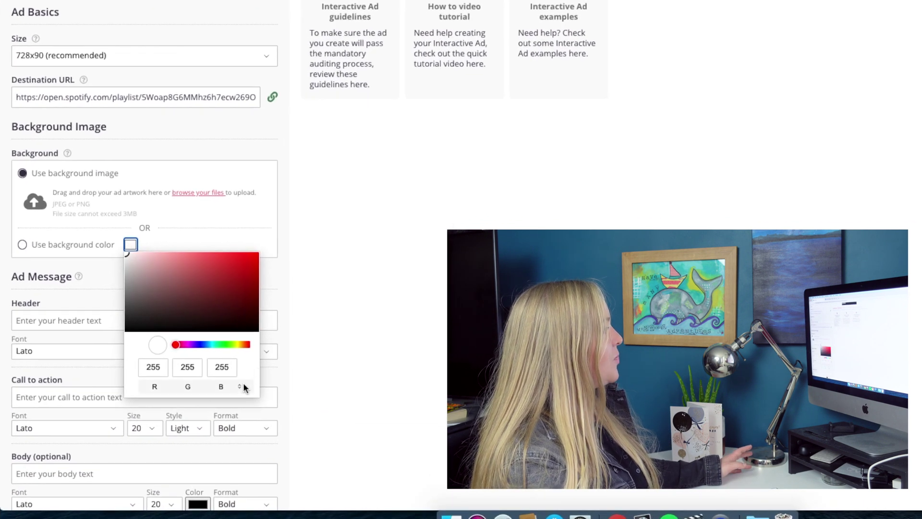
{"action": "left_click_drag", "start_coordinate": [138, 313], "coordinate": [205, 302]}
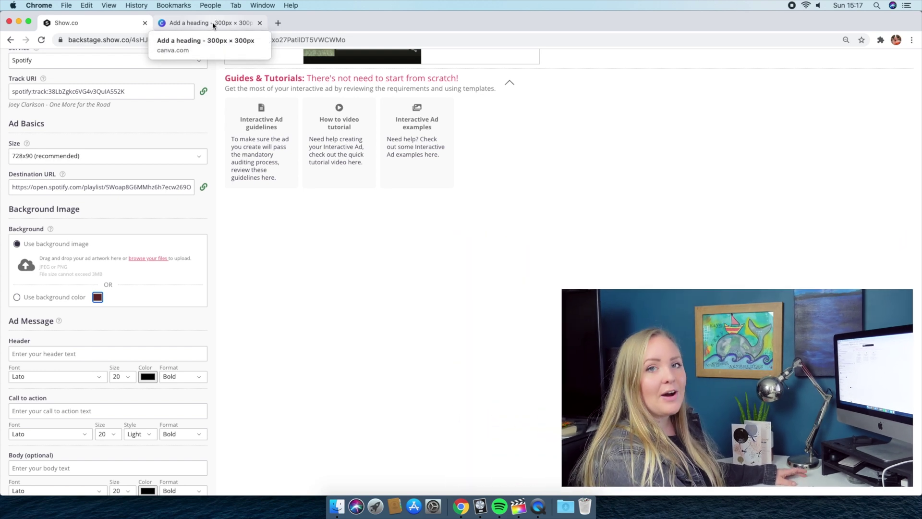
Step: Place the streams screenshot on the blank Canva page and reposition it
{"action": "left_click", "coordinate": [214, 25]}
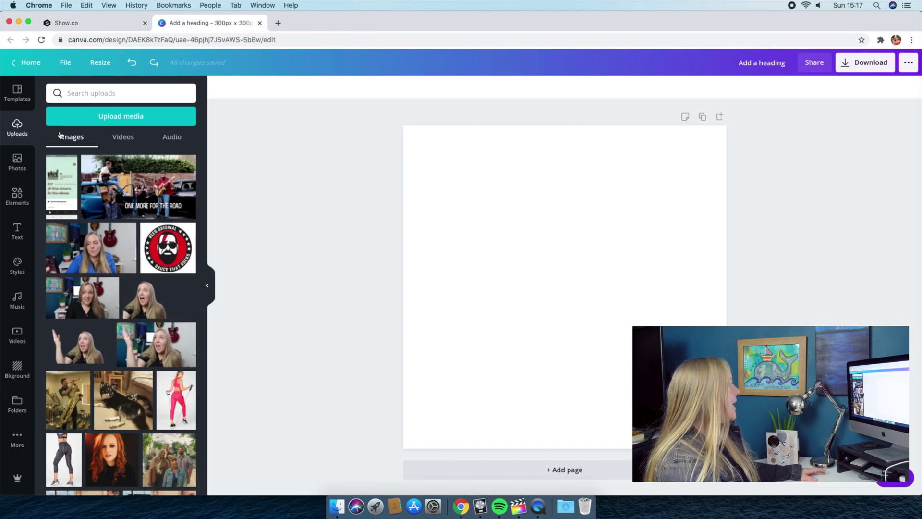
{"action": "left_click_drag", "start_coordinate": [62, 185], "coordinate": [528, 205]}
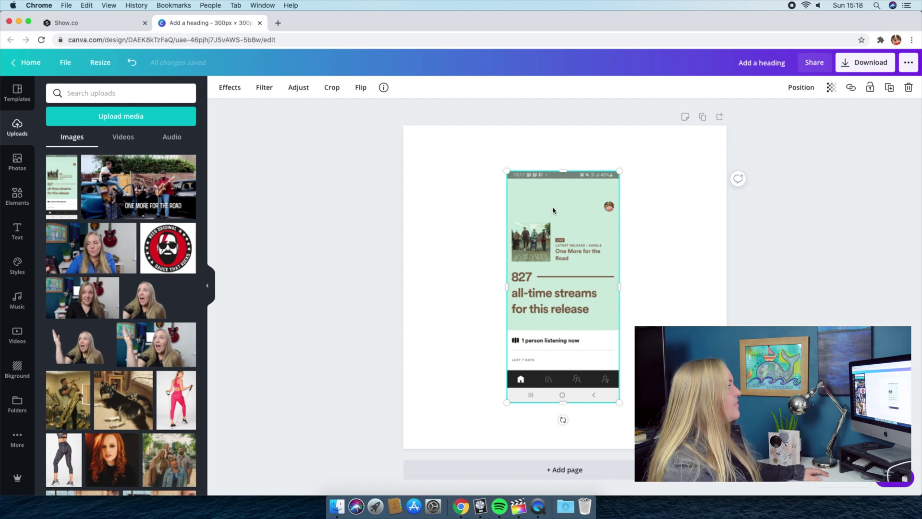
{"action": "left_click_drag", "start_coordinate": [565, 209], "coordinate": [474, 183]}
{"action": "left_click", "coordinate": [568, 199]}
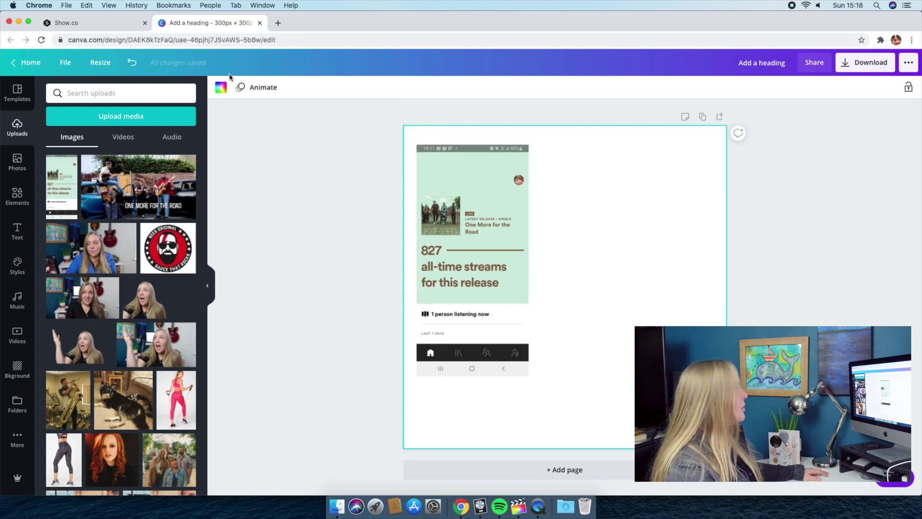
Step: Add a heading to the Canva page and move it up to the right
{"action": "left_click", "coordinate": [14, 232]}
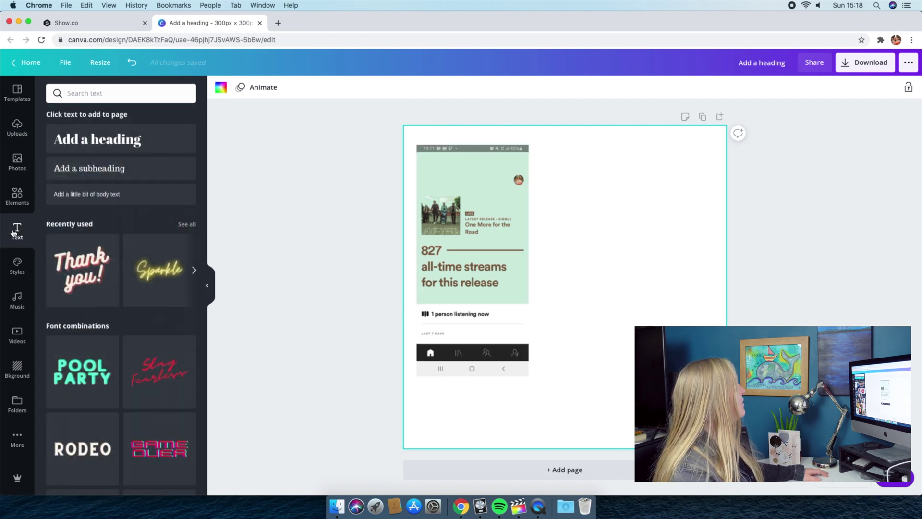
{"action": "left_click", "coordinate": [96, 139]}
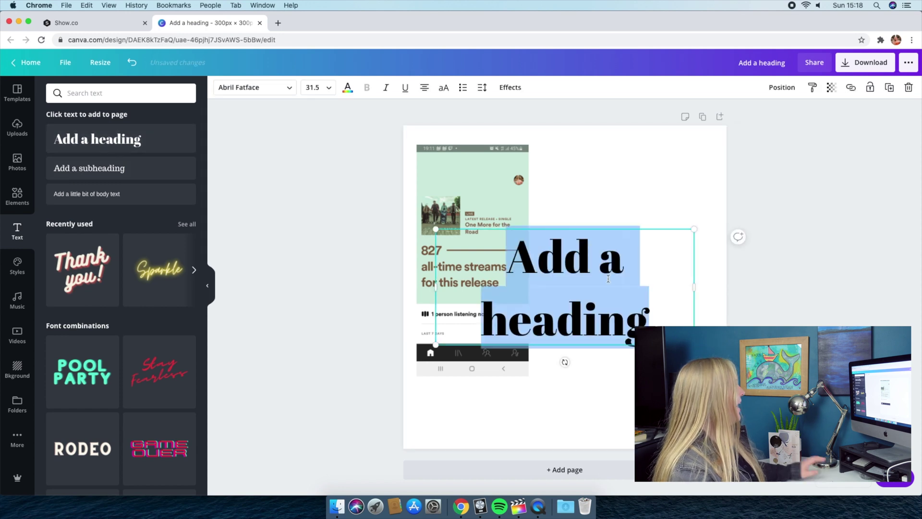
{"action": "left_click", "coordinate": [614, 176]}
{"action": "left_click_drag", "start_coordinate": [591, 260], "coordinate": [638, 179]}
{"action": "left_click", "coordinate": [284, 160]}
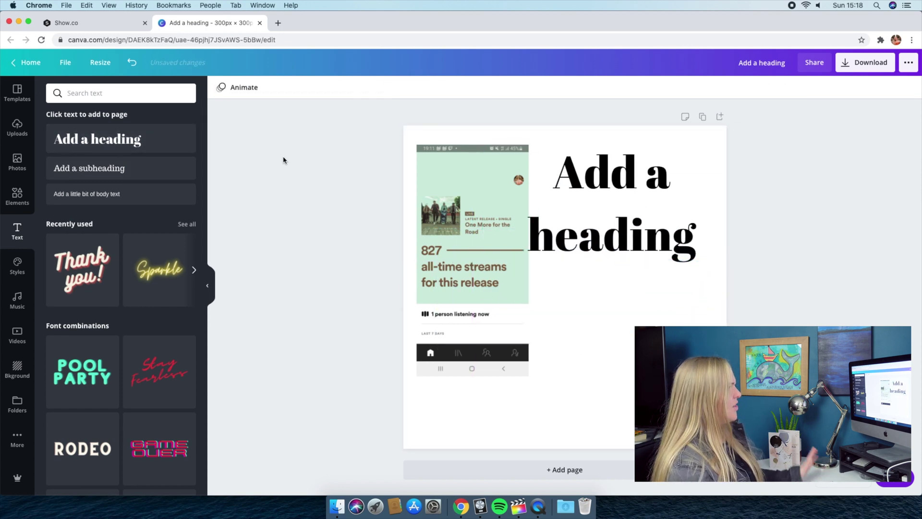
{"action": "left_click", "coordinate": [668, 175]}
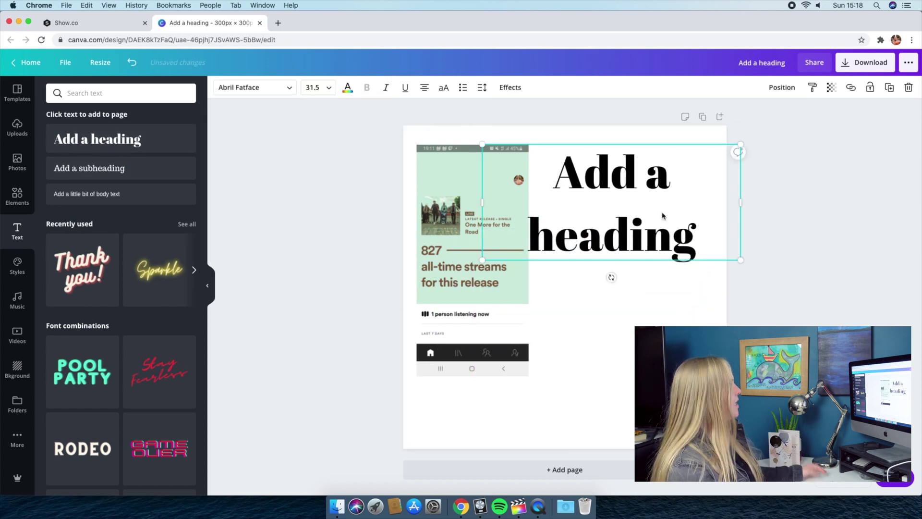
Step: Colour the heading with the screenshot's pale green and read its hex, #D0EBDE
{"action": "left_click", "coordinate": [352, 92]}
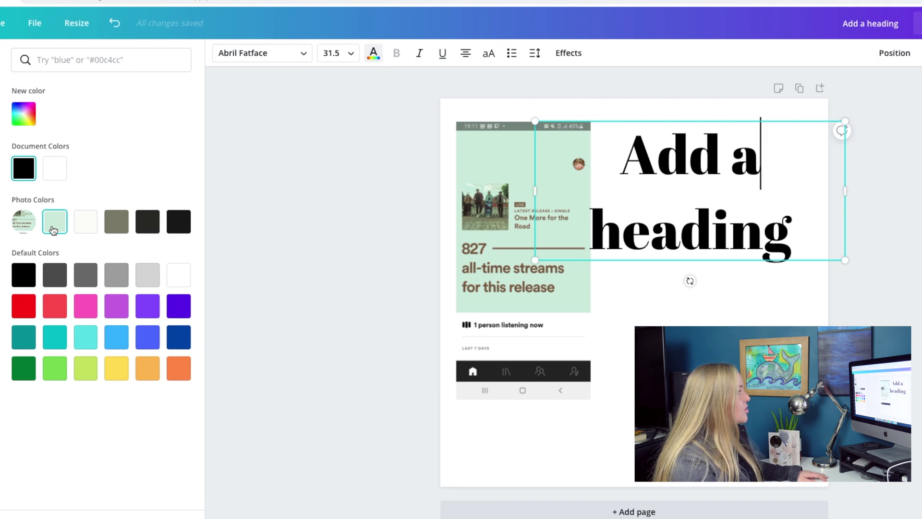
{"action": "left_click", "coordinate": [53, 230]}
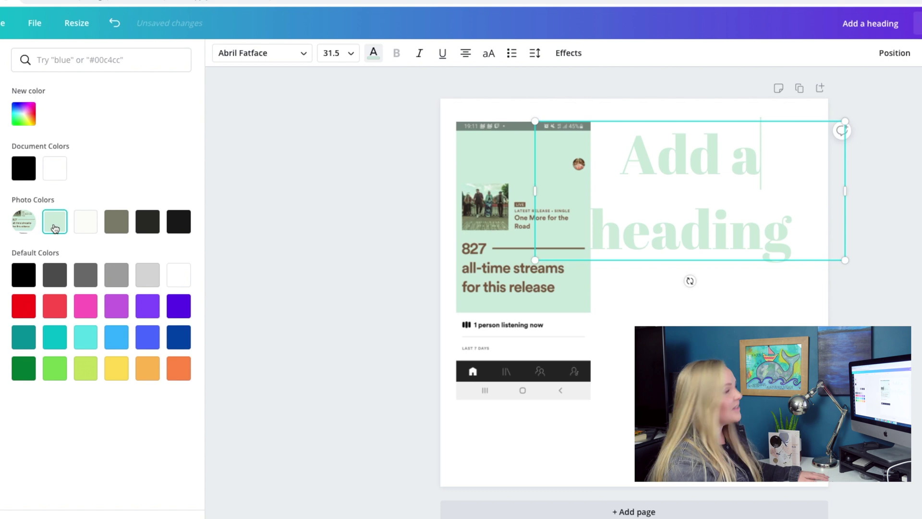
{"action": "left_click", "coordinate": [29, 123]}
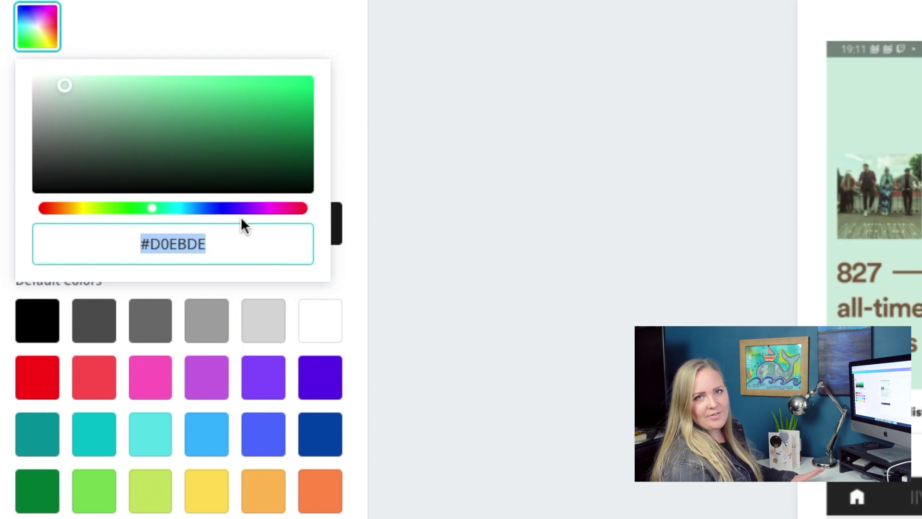
{"action": "left_click", "coordinate": [220, 247]}
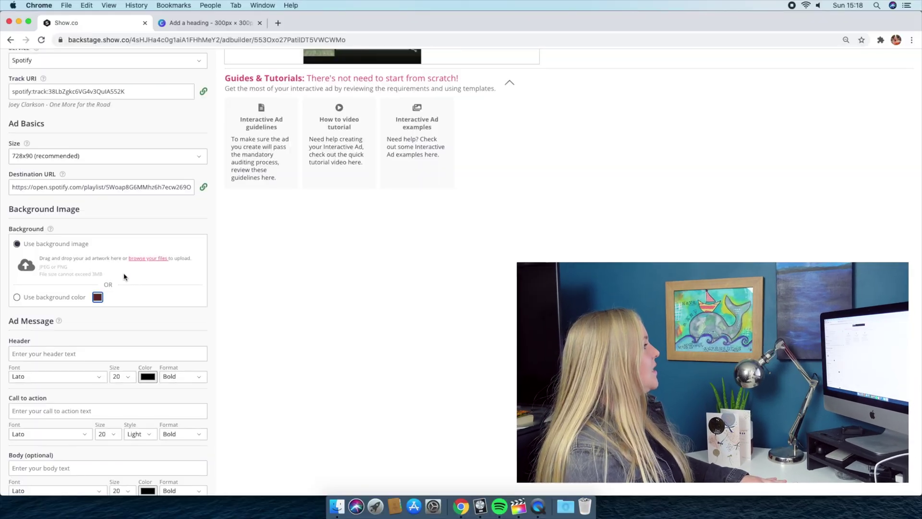
Step: Enter #D0EBDE as the background hex and switch the ad to Use background color
{"action": "left_click", "coordinate": [214, 416]}
{"action": "type", "text": "#D0EBDE"}
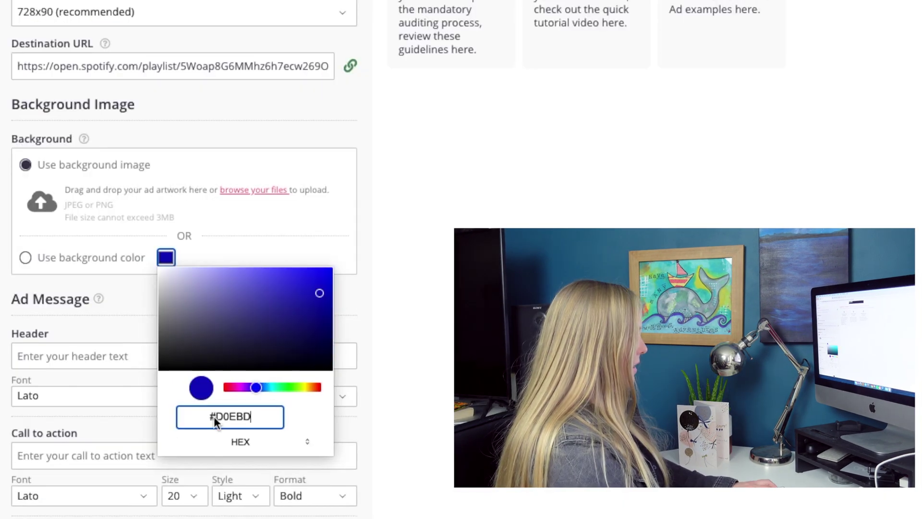
{"action": "left_click", "coordinate": [431, 327]}
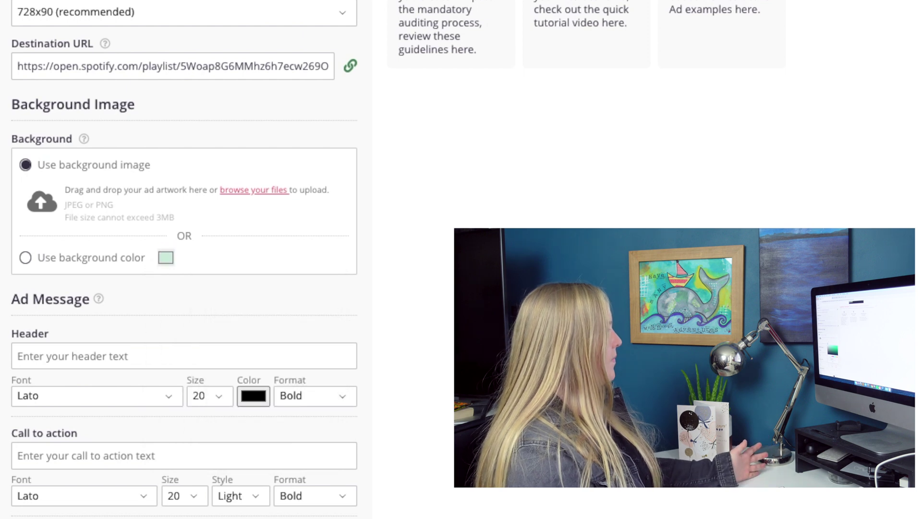
{"action": "scroll", "coordinate": [431, 328], "scroll_direction": "up", "scroll_amount": 3}
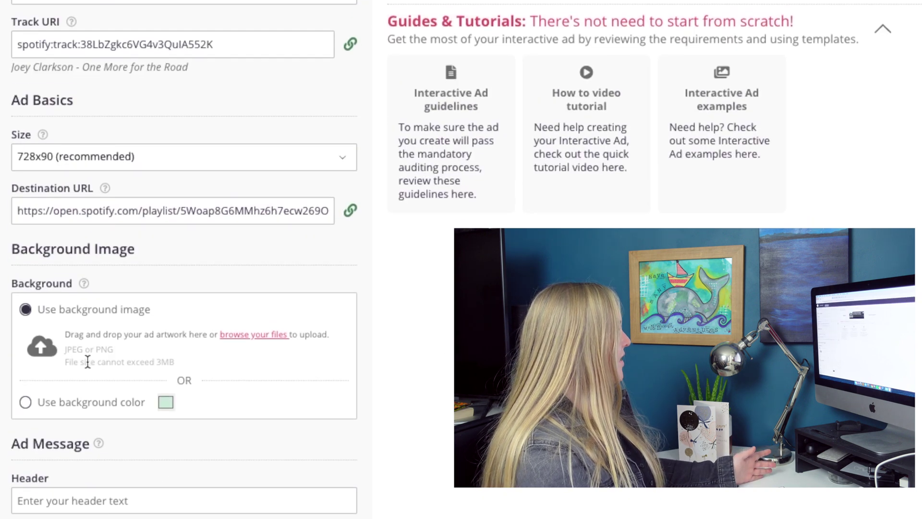
{"action": "left_click", "coordinate": [22, 406]}
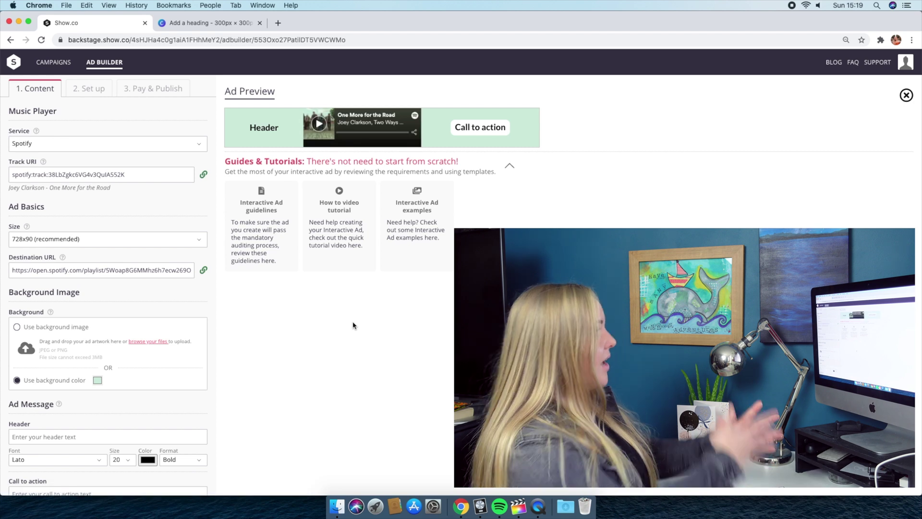
{"action": "scroll", "coordinate": [337, 299], "scroll_direction": "down", "scroll_amount": 3}
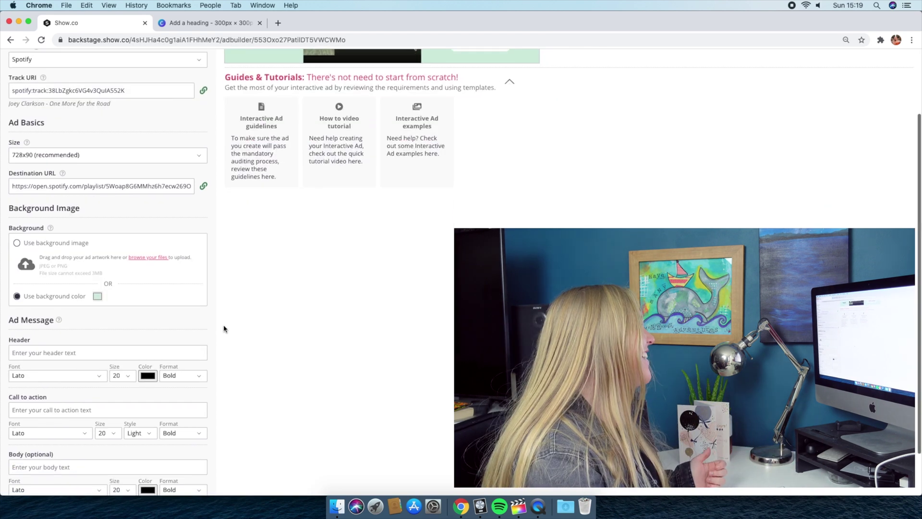
Step: Enter the header 'The next road trip anthem' and call to action 'Listen here'
{"action": "left_click", "coordinate": [154, 352]}
{"action": "type", "text": "j"}
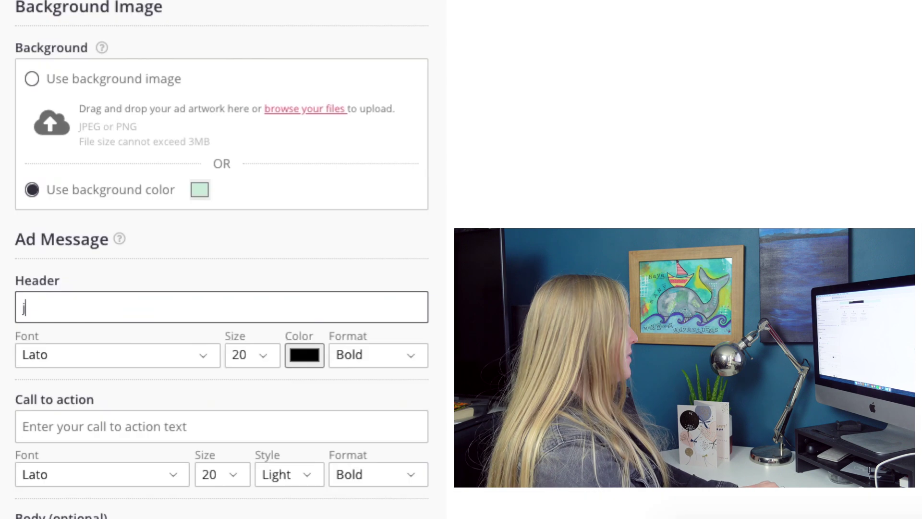
{"action": "key", "text": "BackSpace"}
{"action": "type", "text": "The next road "}
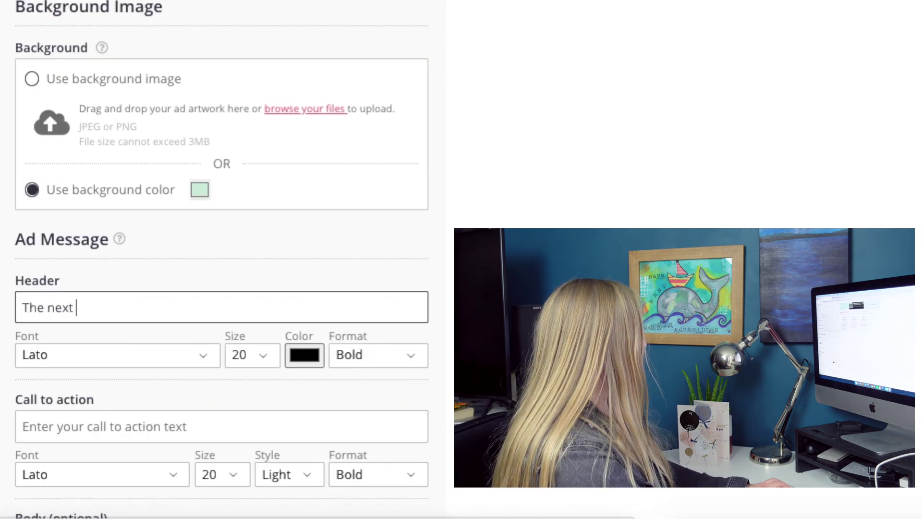
{"action": "type", "text": "trip anthem"}
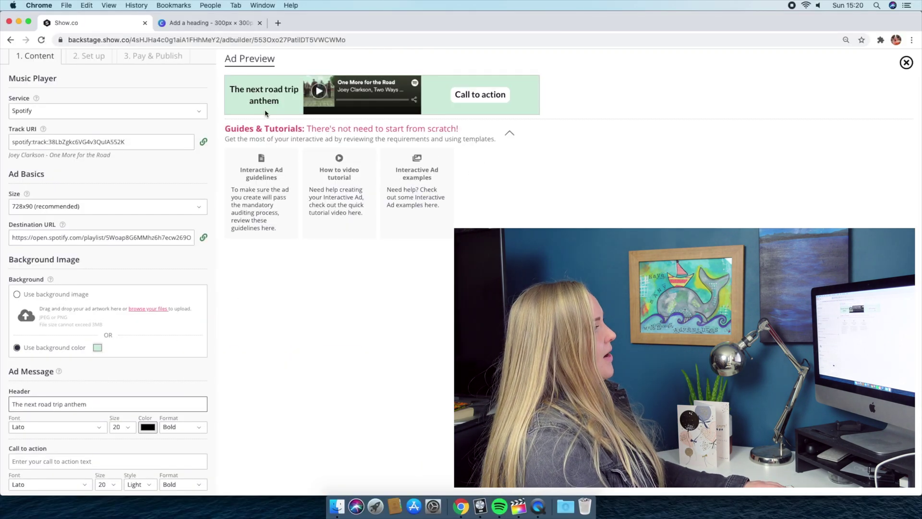
{"action": "scroll", "coordinate": [96, 375], "scroll_direction": "down", "scroll_amount": 5}
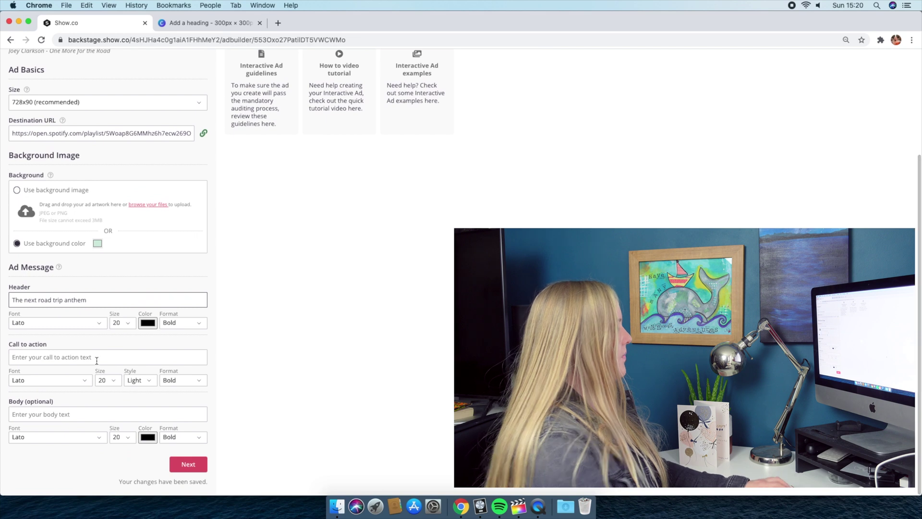
{"action": "left_click", "coordinate": [97, 358]}
{"action": "type", "text": "Listen her"}
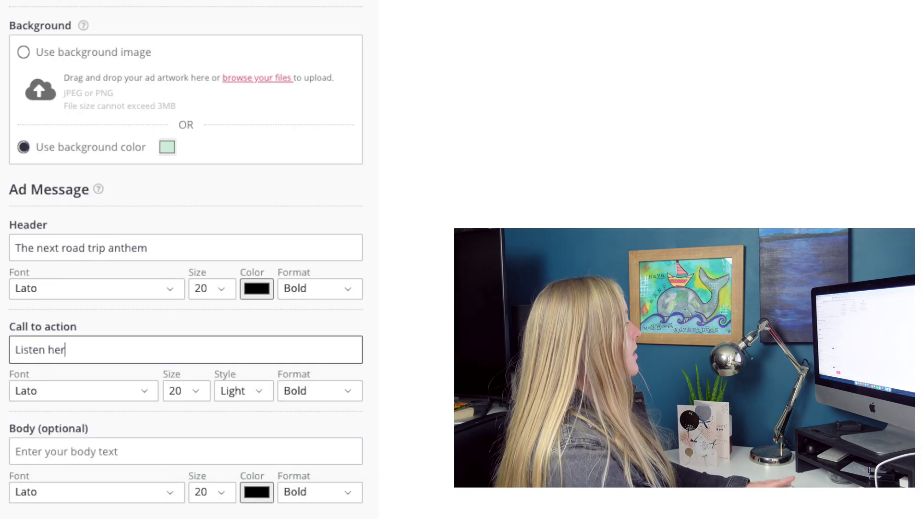
{"action": "type", "text": "e"}
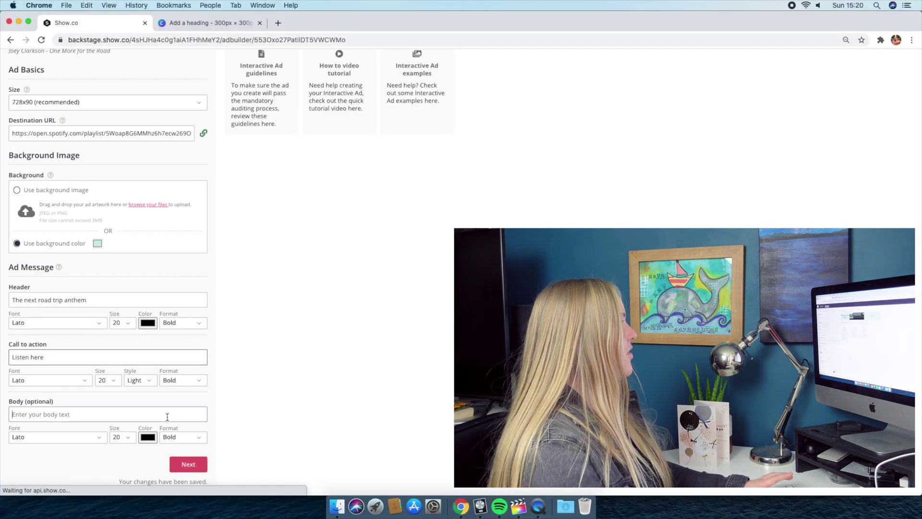
Step: Set the body text to '#OneMoreForTheRoad' with text size 12
{"action": "scroll", "coordinate": [298, 372], "scroll_direction": "up", "scroll_amount": 5}
{"action": "scroll", "coordinate": [298, 373], "scroll_direction": "down", "scroll_amount": 6}
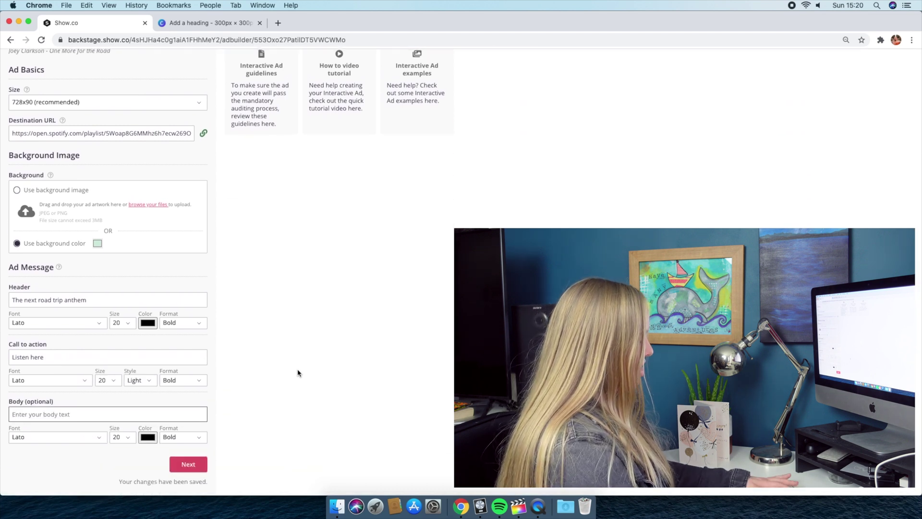
{"action": "type", "text": "#OneMoreForThe"}
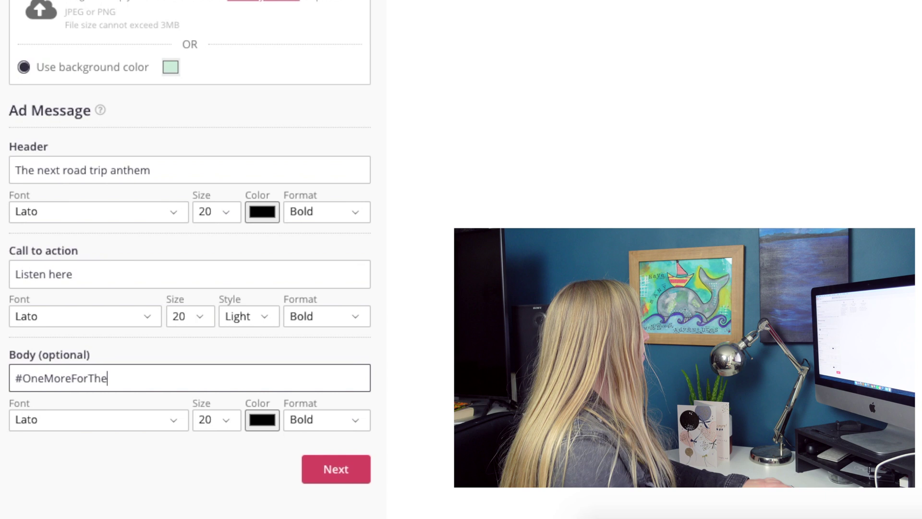
{"action": "type", "text": "Road"}
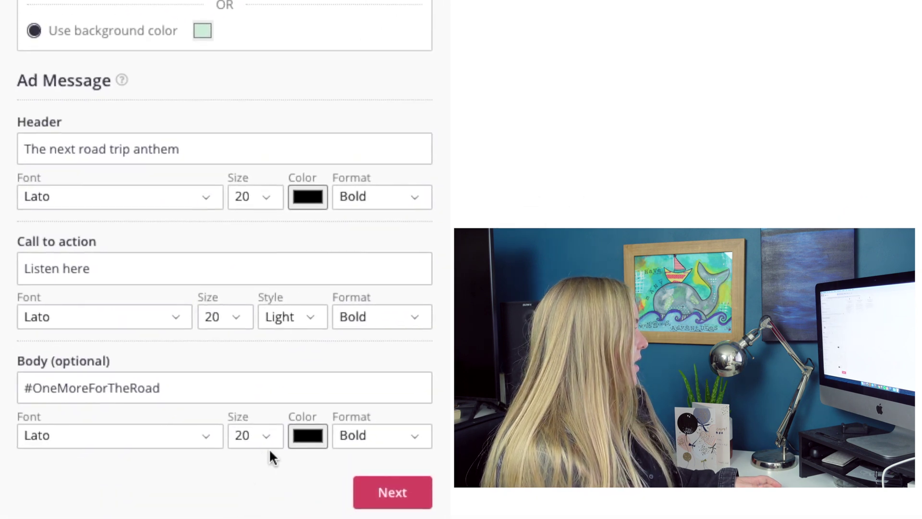
{"action": "left_click", "coordinate": [267, 442]}
{"action": "left_click", "coordinate": [243, 395]}
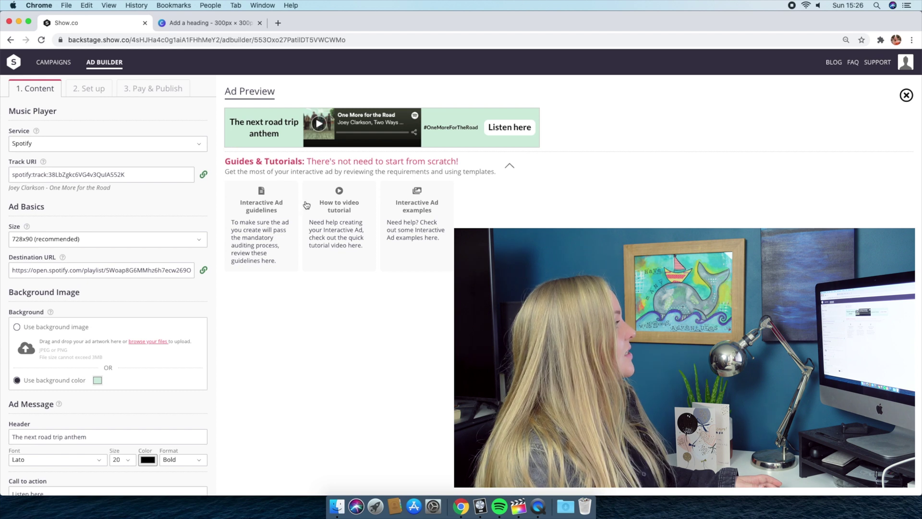
{"action": "left_click", "coordinate": [261, 205]}
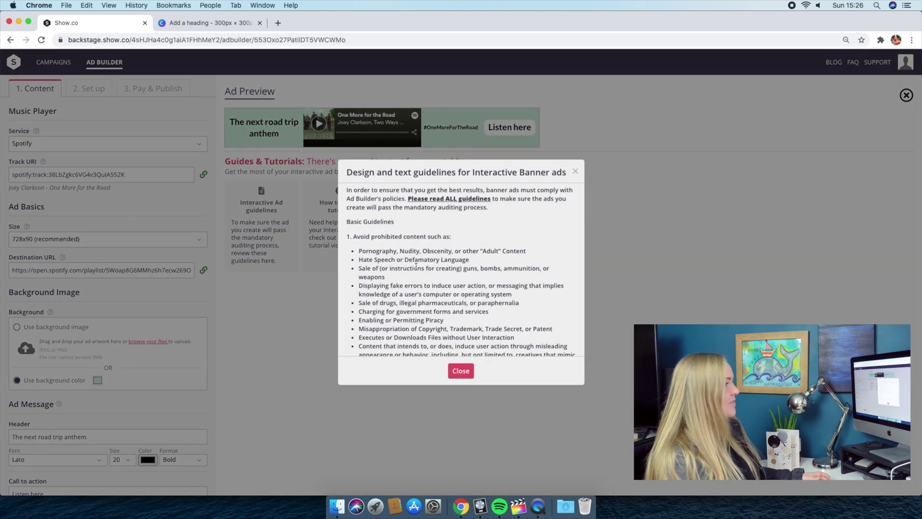
{"action": "scroll", "coordinate": [416, 266], "scroll_direction": "down", "scroll_amount": 5}
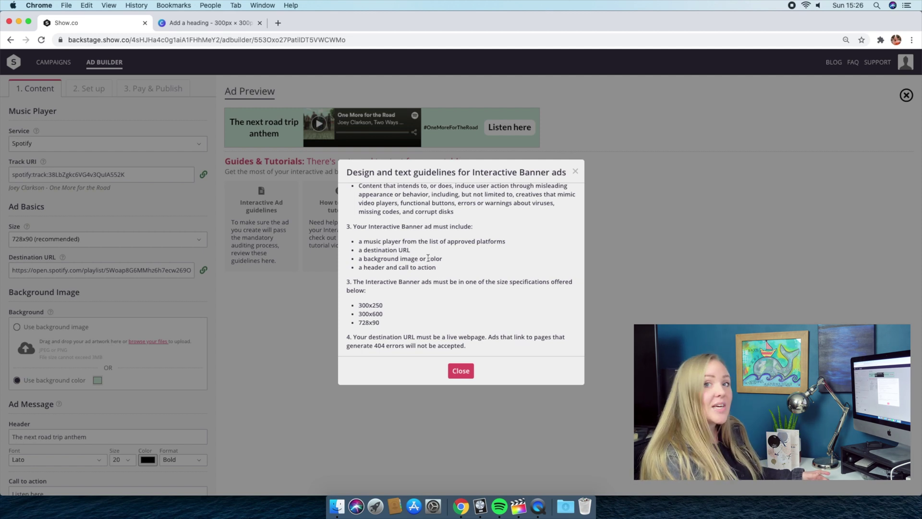
{"action": "scroll", "coordinate": [430, 280], "scroll_direction": "up", "scroll_amount": 8}
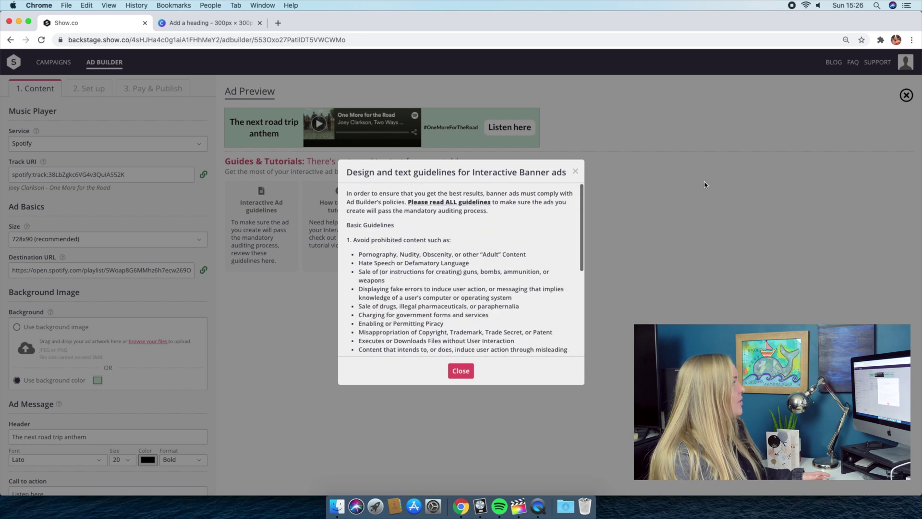
{"action": "left_click", "coordinate": [576, 171]}
{"action": "left_click", "coordinate": [401, 205]}
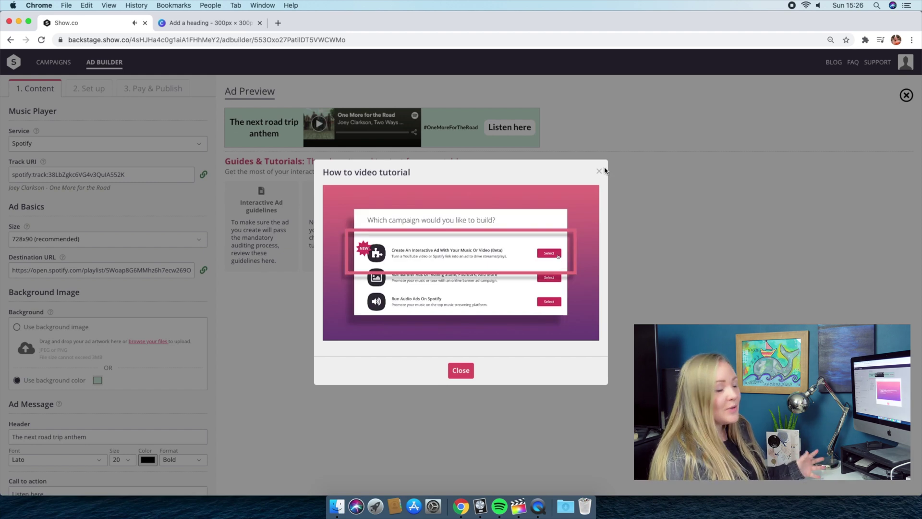
{"action": "left_click", "coordinate": [599, 171]}
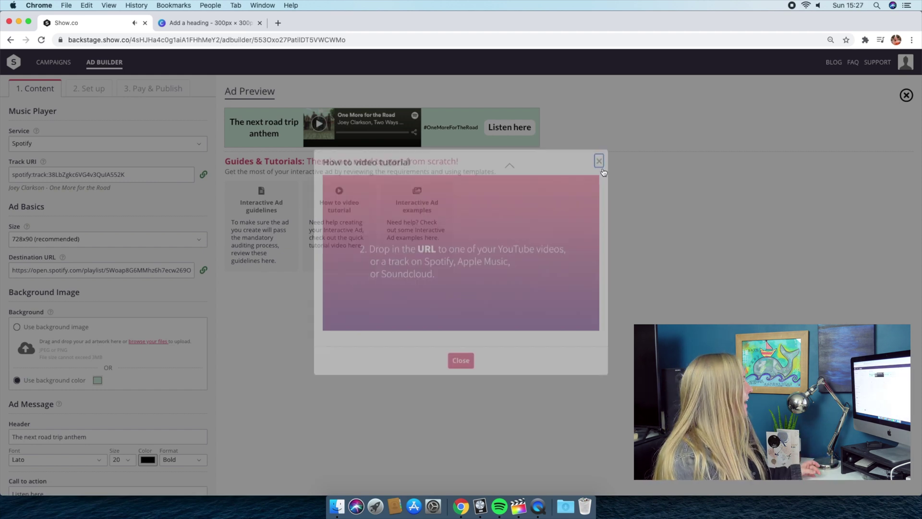
{"action": "left_click", "coordinate": [406, 219]}
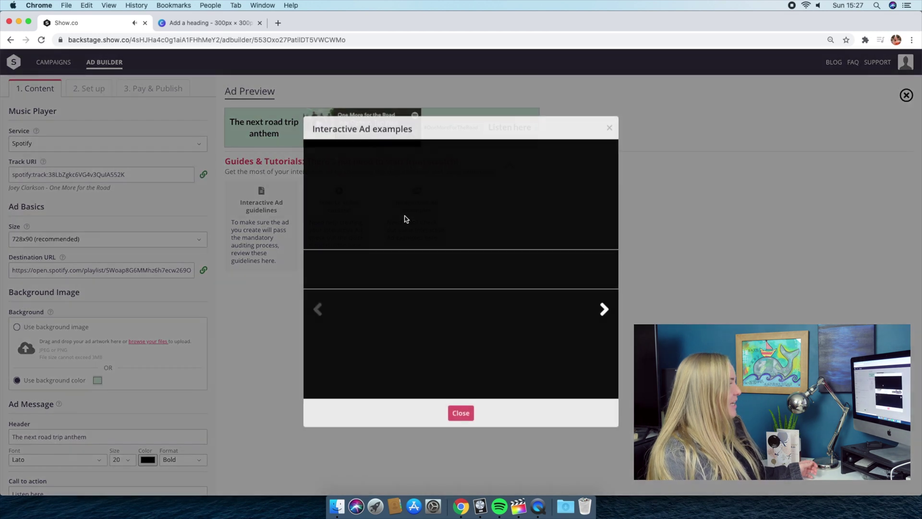
Step: Preview the ad at 300x600 and 300x250, then return it to 728x90
{"action": "left_click", "coordinate": [625, 331]}
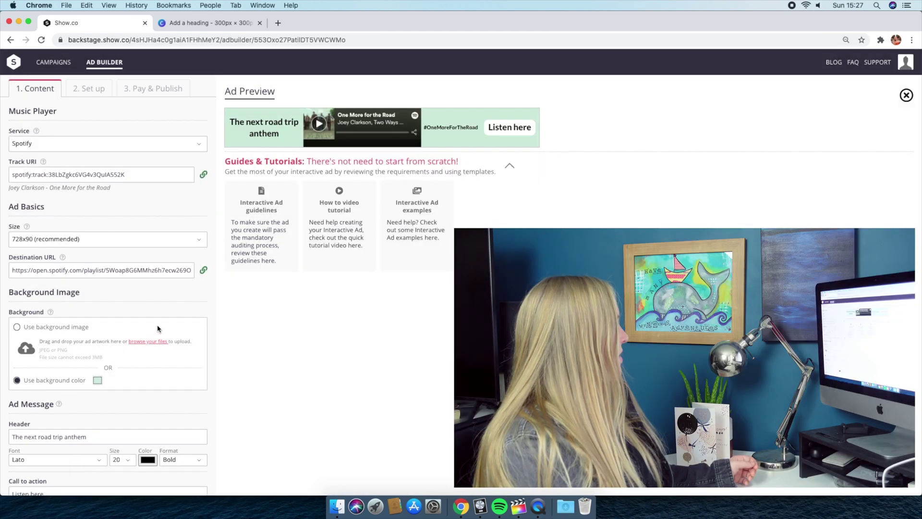
{"action": "left_click", "coordinate": [142, 243]}
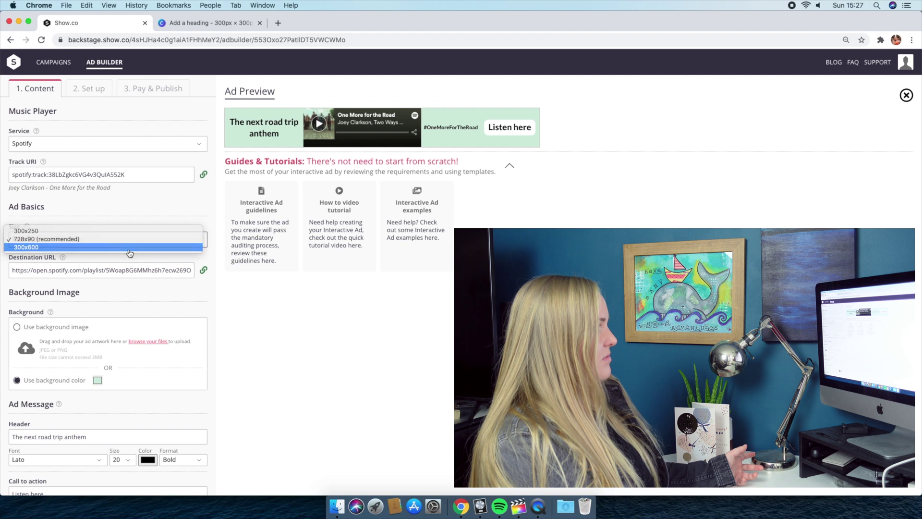
{"action": "left_click", "coordinate": [144, 247]}
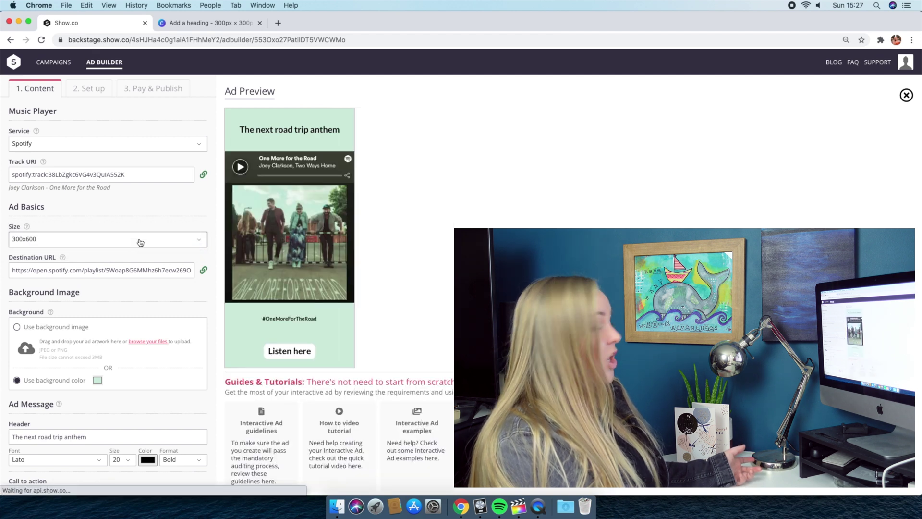
{"action": "left_click", "coordinate": [140, 242]}
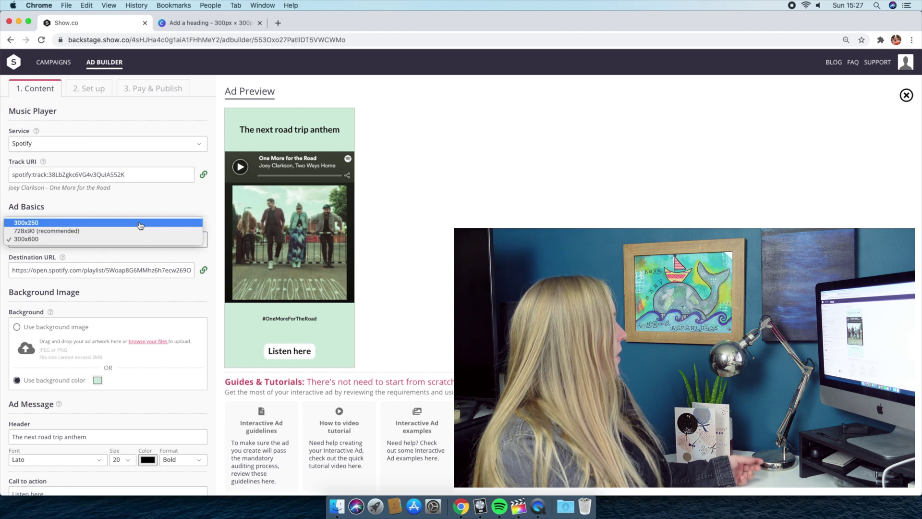
{"action": "left_click", "coordinate": [139, 224]}
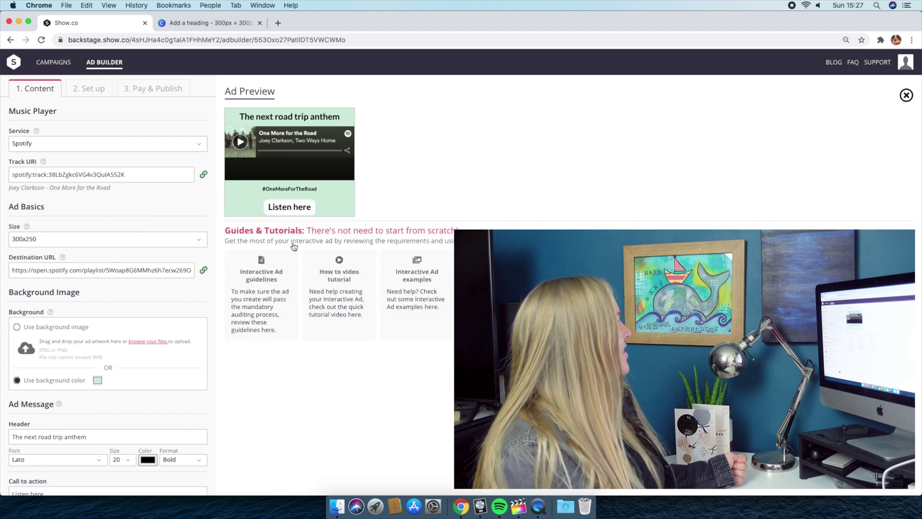
{"action": "key", "text": "Up"}
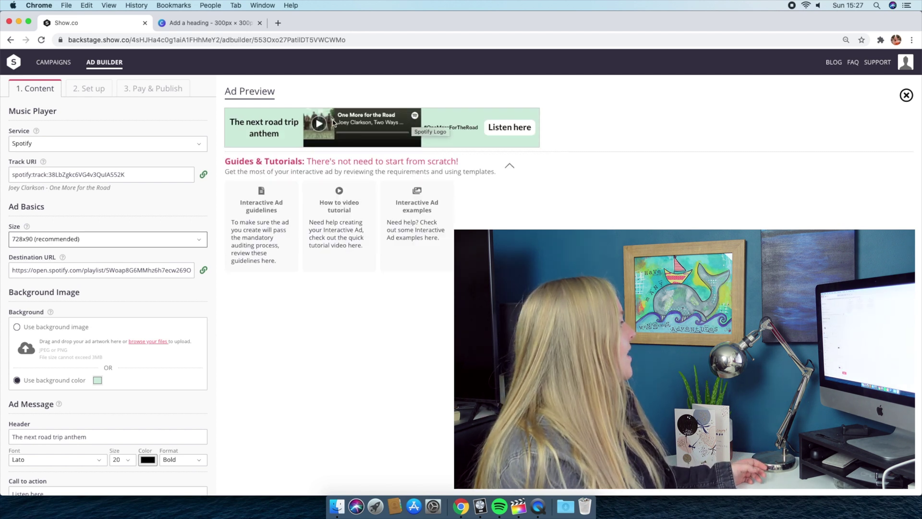
{"action": "scroll", "coordinate": [340, 174], "scroll_direction": "down", "scroll_amount": 5}
{"action": "scroll", "coordinate": [311, 291], "scroll_direction": "up", "scroll_amount": 6}
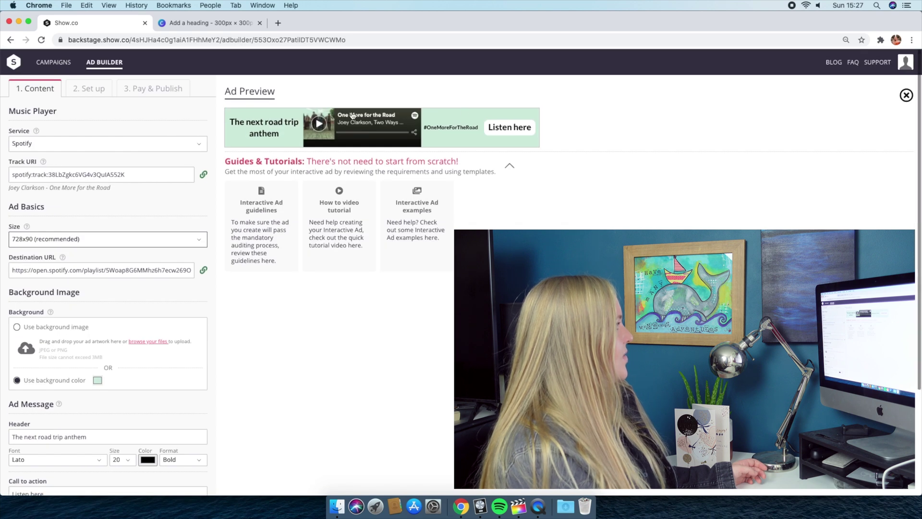
{"action": "scroll", "coordinate": [294, 113], "scroll_direction": "down", "scroll_amount": 3}
Step: Name the campaign 'one more for the road spotify trial' and run it 19–21 October
{"action": "left_click", "coordinate": [189, 464]}
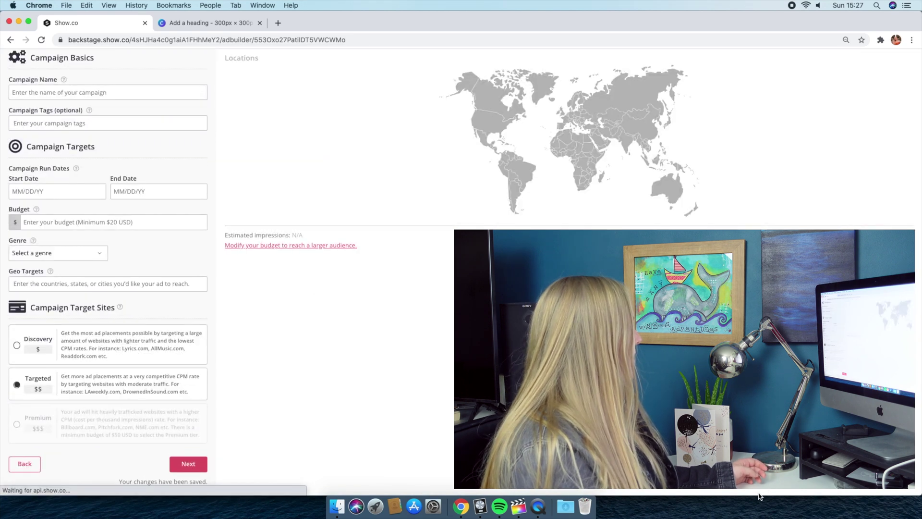
{"action": "left_click", "coordinate": [92, 93]}
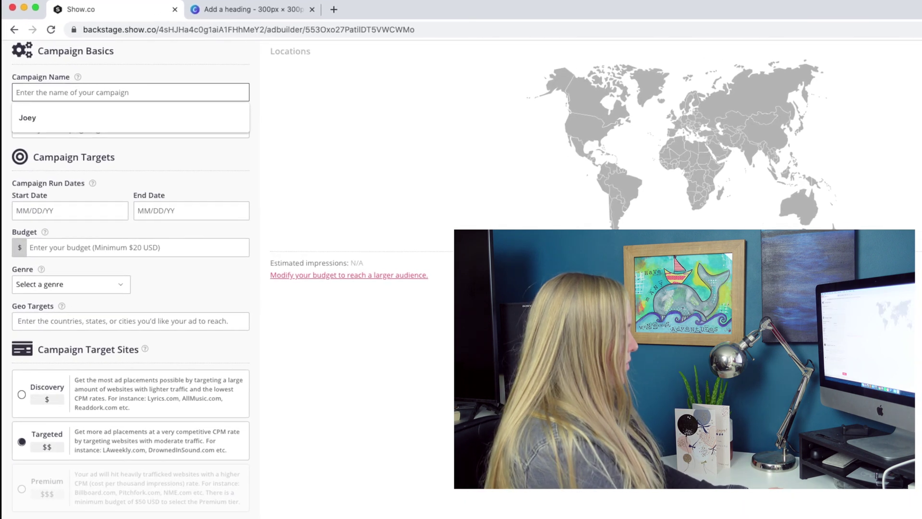
{"action": "type", "text": "one more "}
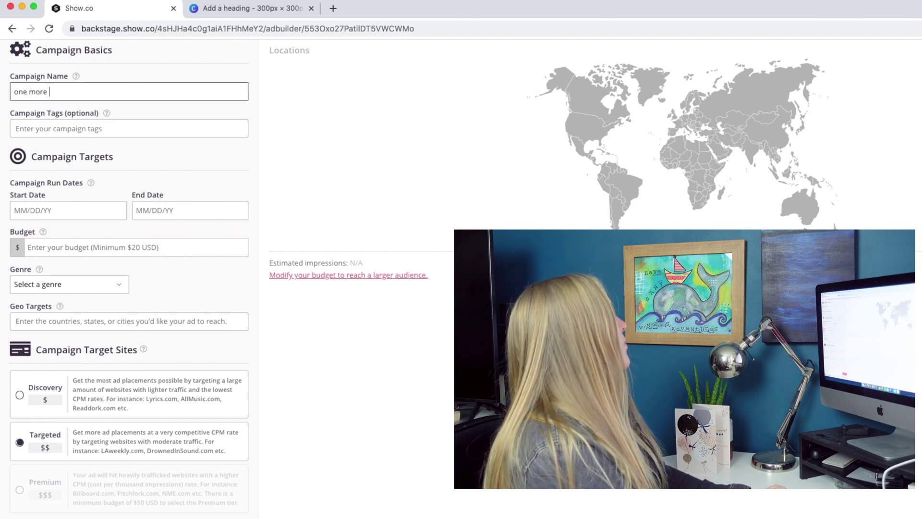
{"action": "type", "text": "for the road spotify trial"}
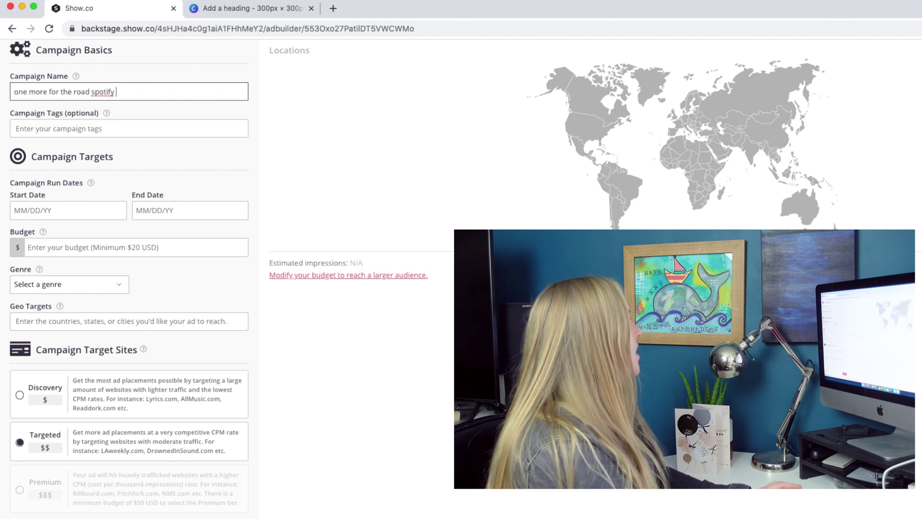
{"action": "key", "text": "Tab"}
{"action": "key", "text": "Tab"}
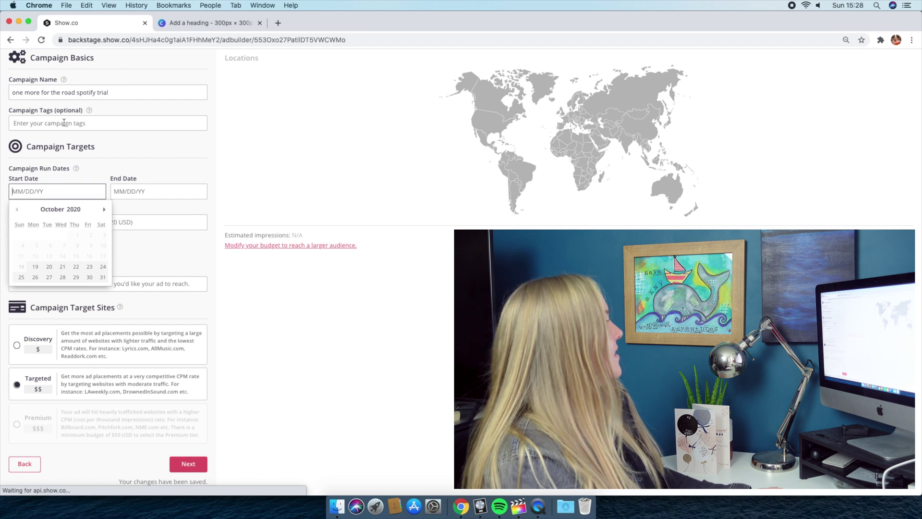
{"action": "left_click", "coordinate": [64, 86]}
{"action": "mouse_move", "coordinate": [63, 80]}
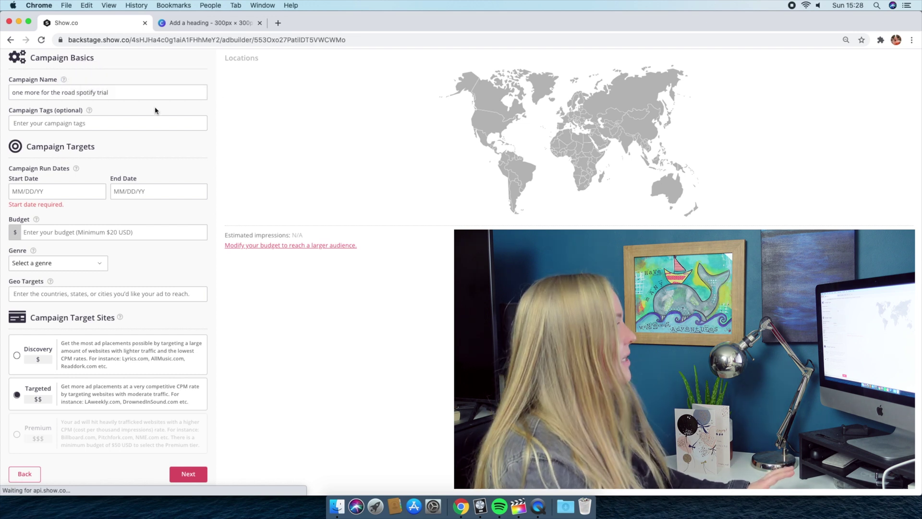
{"action": "left_click", "coordinate": [94, 192]}
{"action": "left_click", "coordinate": [35, 267]}
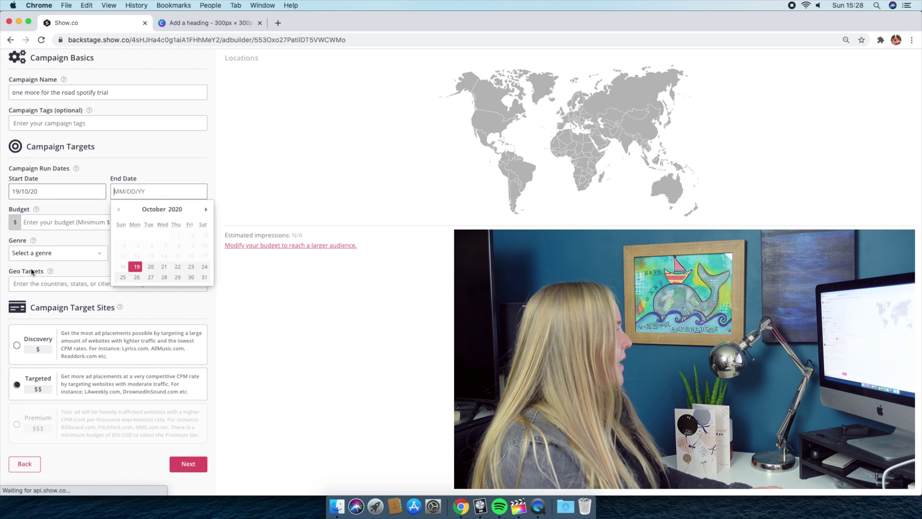
{"action": "left_click", "coordinate": [161, 269]}
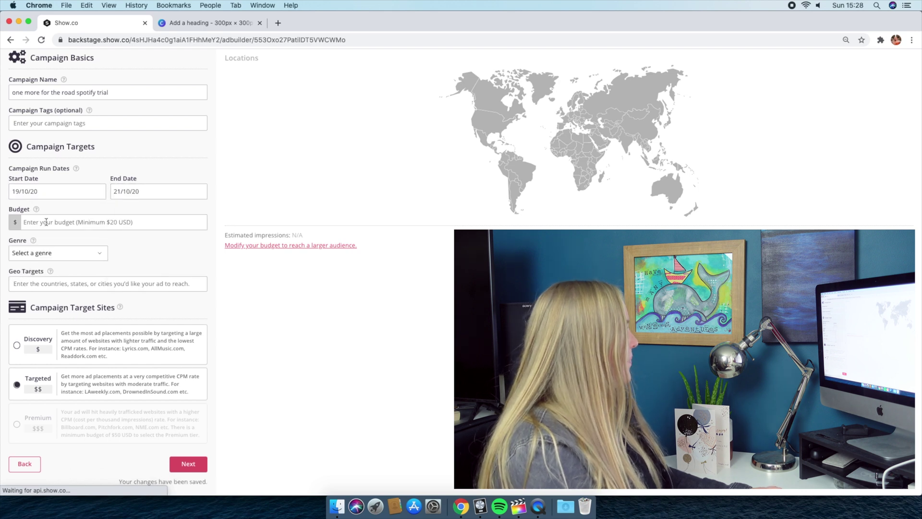
Step: Set a $20 budget, Country genre, and United Kingdom as the geo target
{"action": "left_click", "coordinate": [72, 222]}
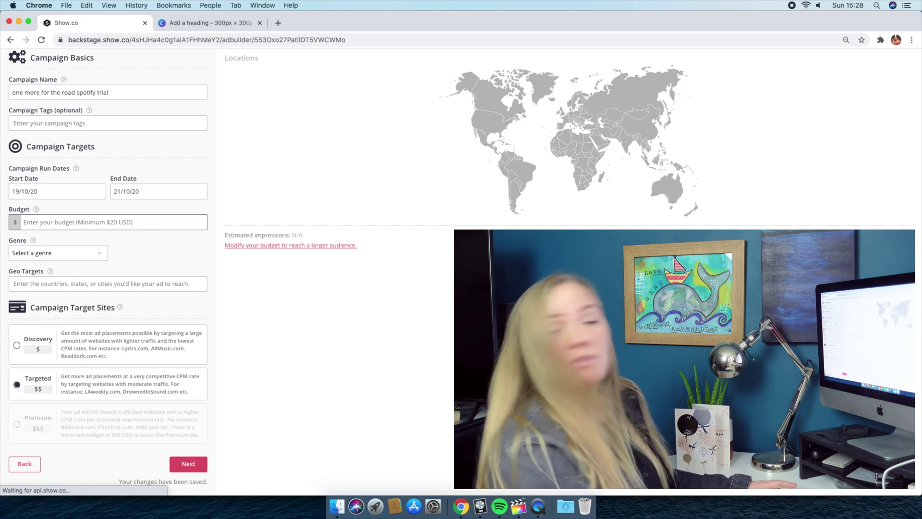
{"action": "type", "text": "20"}
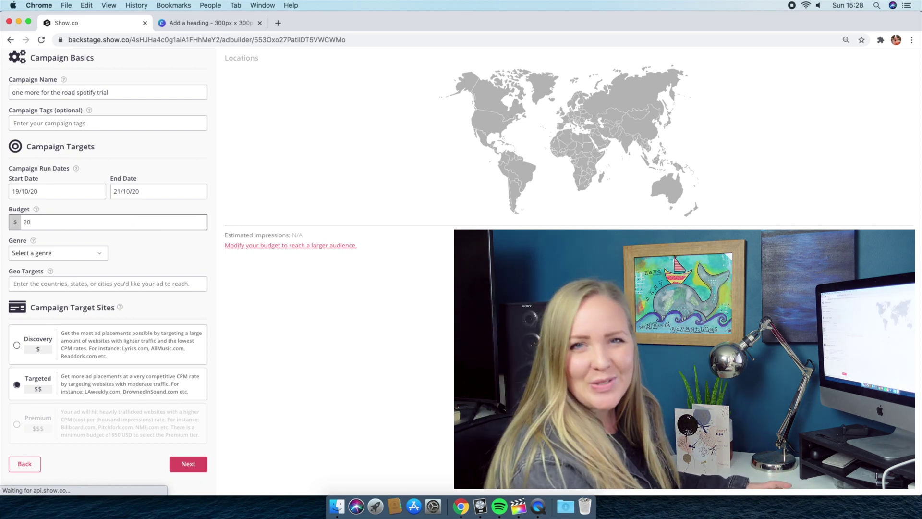
{"action": "left_click", "coordinate": [63, 253]}
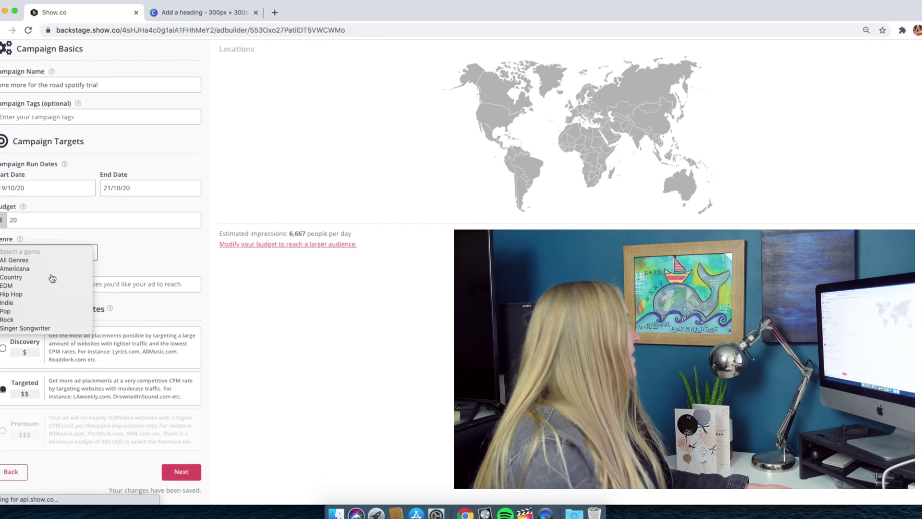
{"action": "left_click", "coordinate": [53, 278]}
{"action": "left_click", "coordinate": [134, 288]}
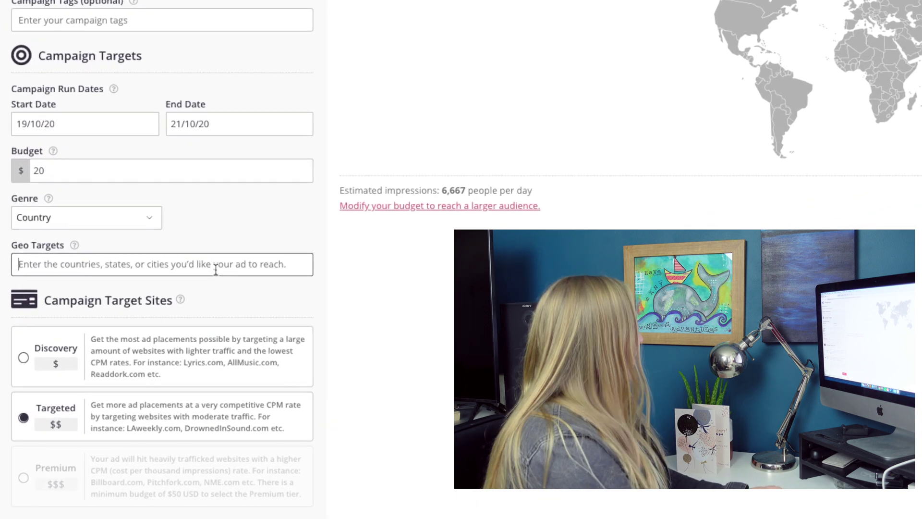
{"action": "type", "text": "United"}
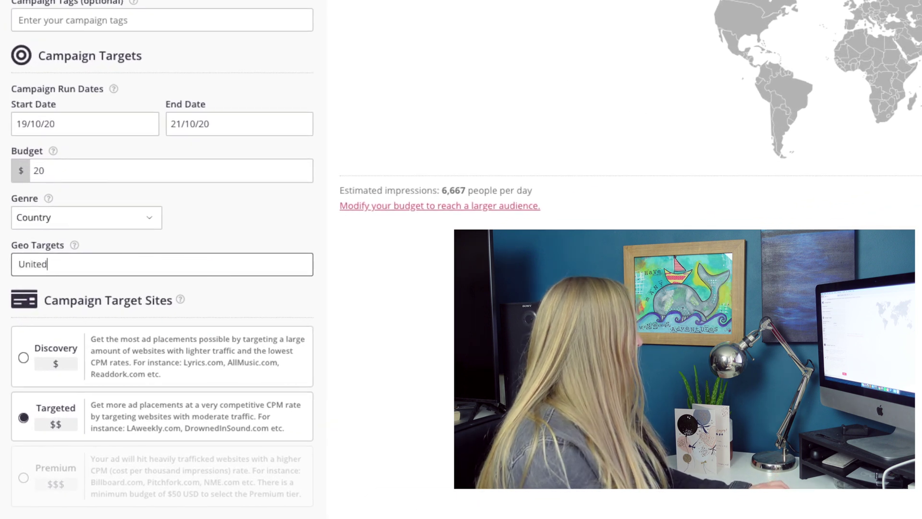
{"action": "key", "text": "Return"}
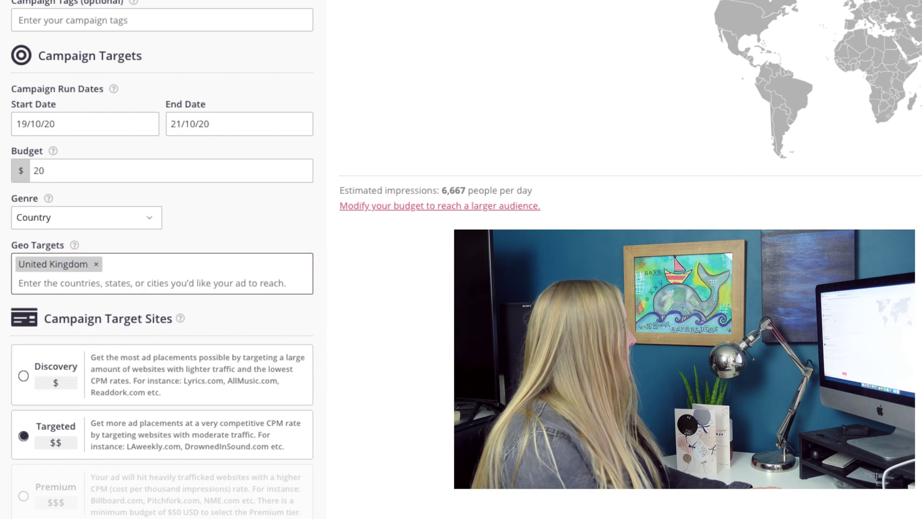
{"action": "scroll", "coordinate": [61, 401], "scroll_direction": "down", "scroll_amount": 1}
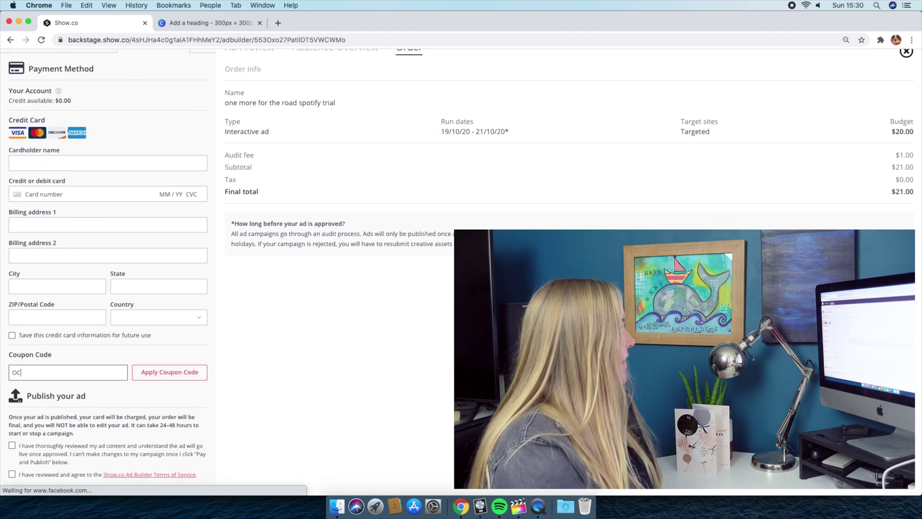
Step: Apply the OCTOBER coupon code and check the -$10.00 discount in the order summary
{"action": "type", "text": "oBER"}
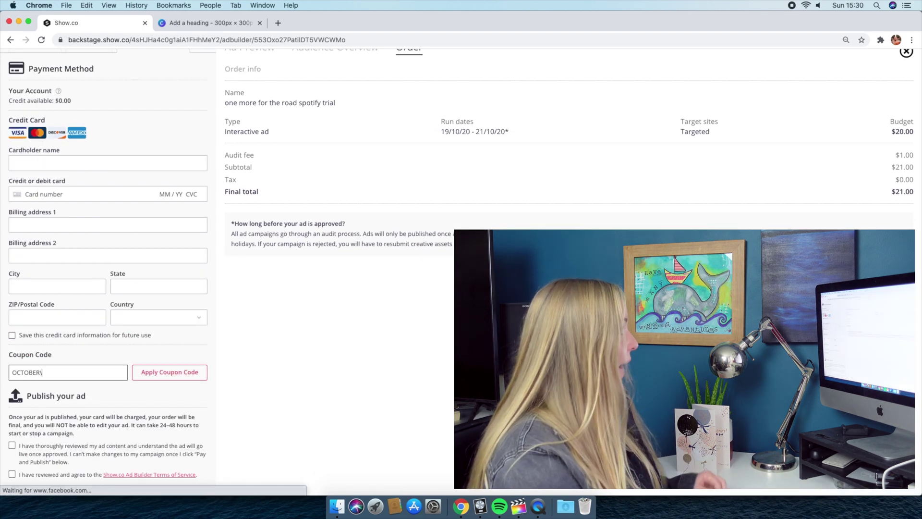
{"action": "key", "text": "Return"}
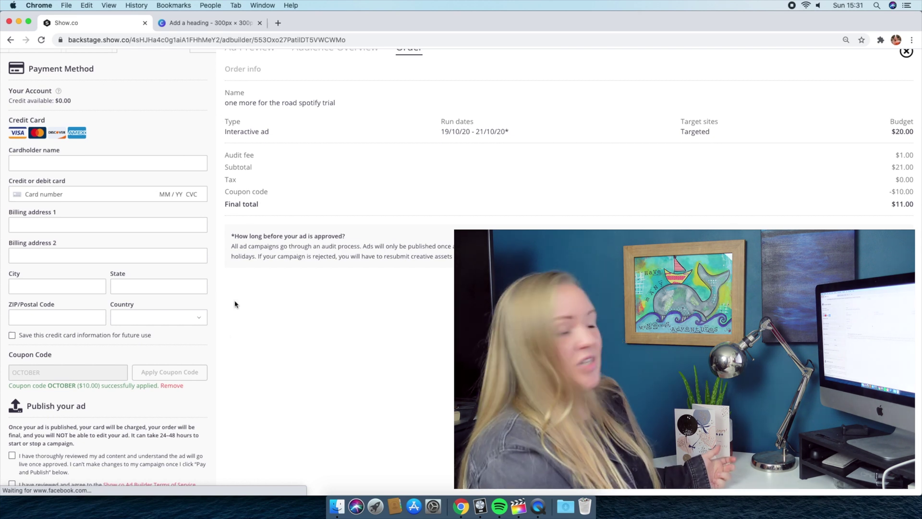
{"action": "left_click_drag", "start_coordinate": [875, 192], "coordinate": [916, 193]}
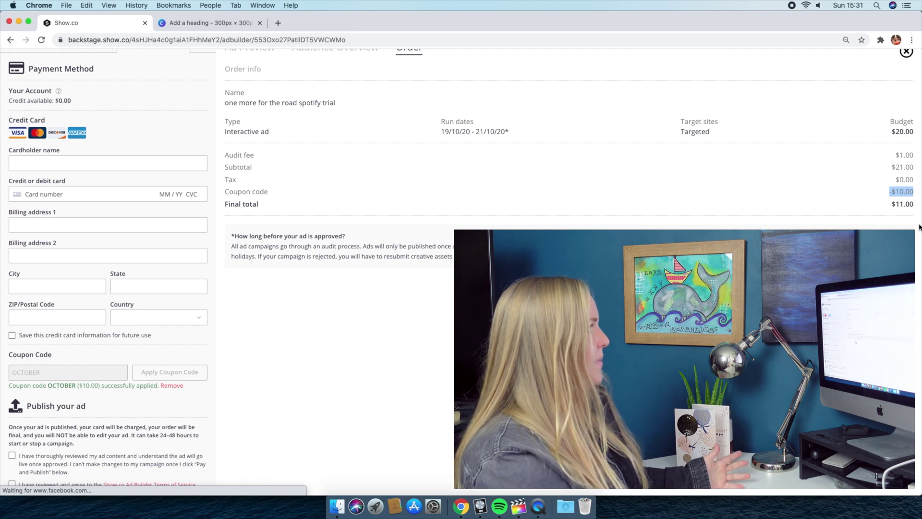
{"action": "left_click", "coordinate": [909, 173]}
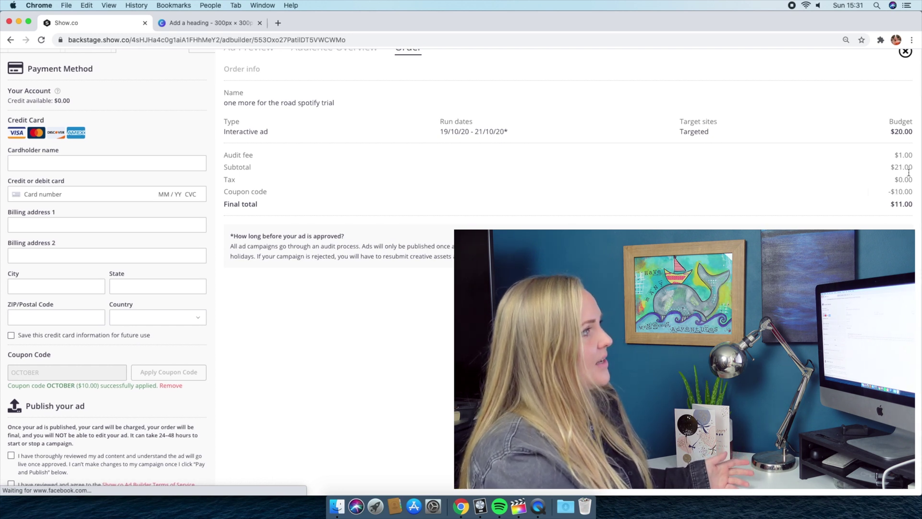
Step: Review the $1.00 audit fee and the $11.00 final total in the order summary
{"action": "left_click_drag", "start_coordinate": [911, 156], "coordinate": [895, 155]}
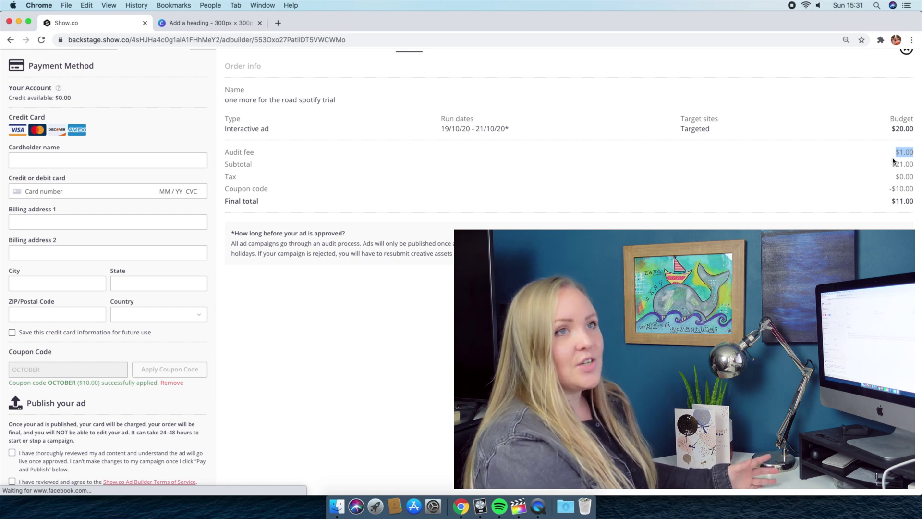
{"action": "left_click", "coordinate": [738, 204]}
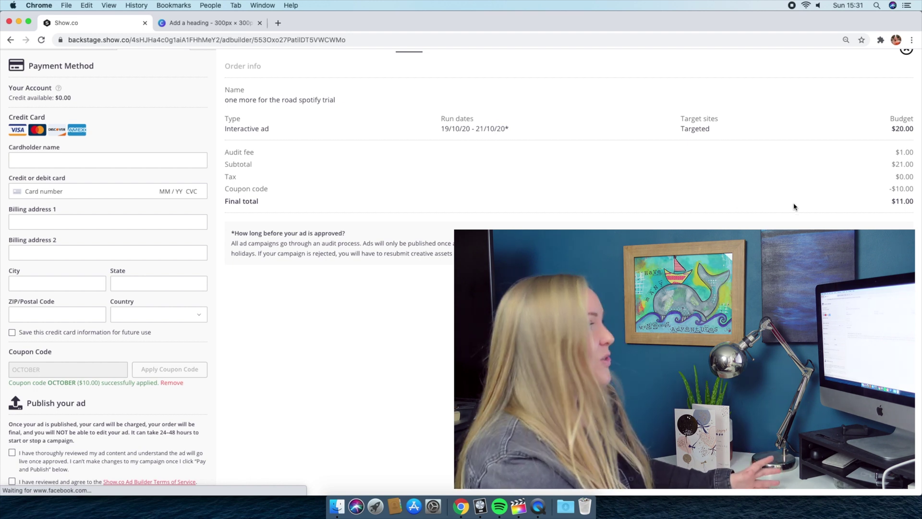
{"action": "left_click", "coordinate": [126, 154]}
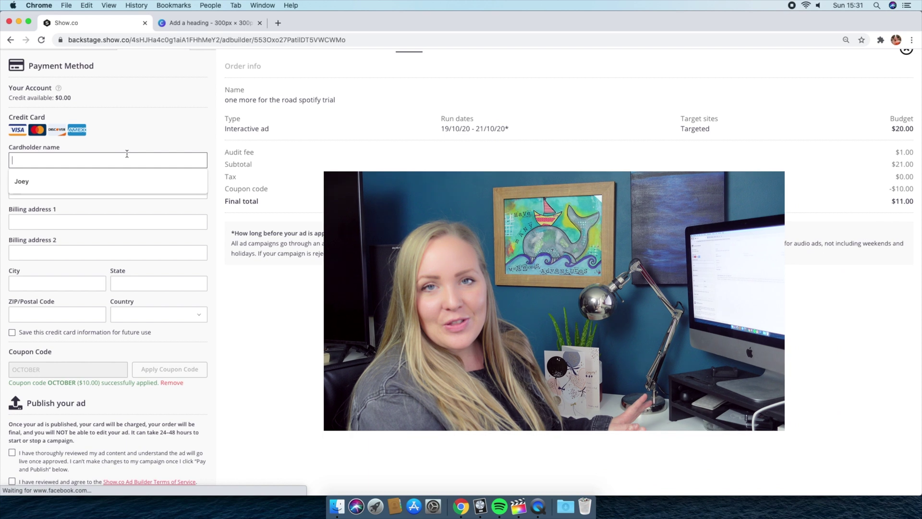